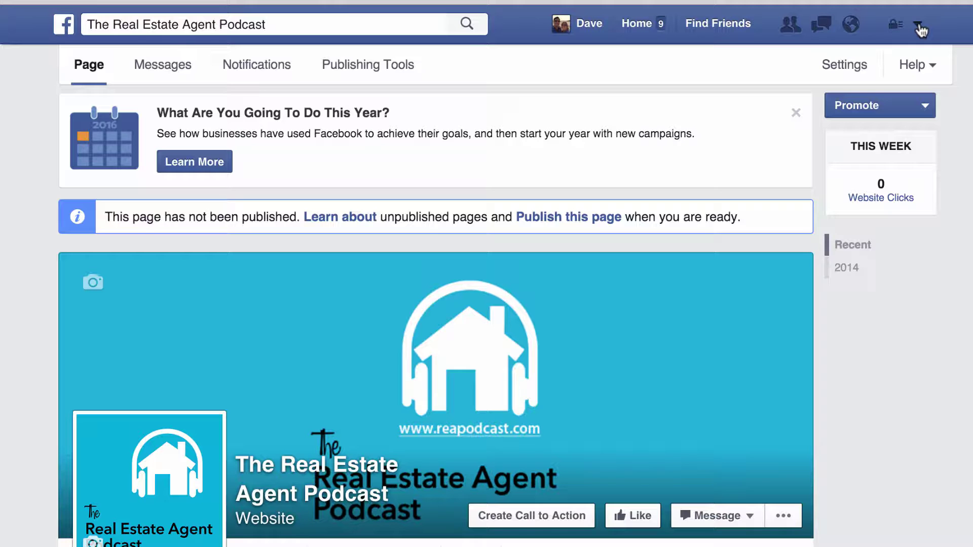
- Start creating a new page of the type Local Business or Place with the category Real Estate
left_click(918, 27)
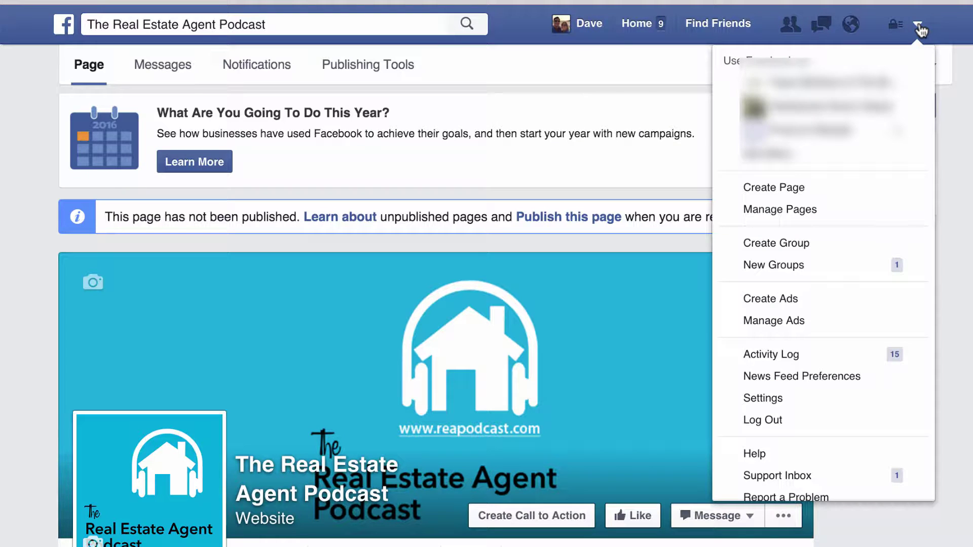
left_click(801, 187)
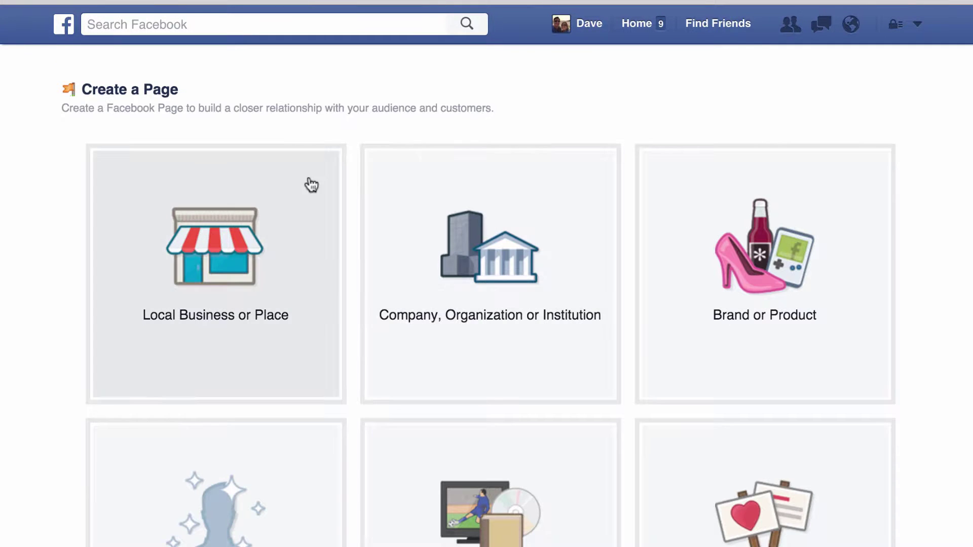
left_click(217, 272)
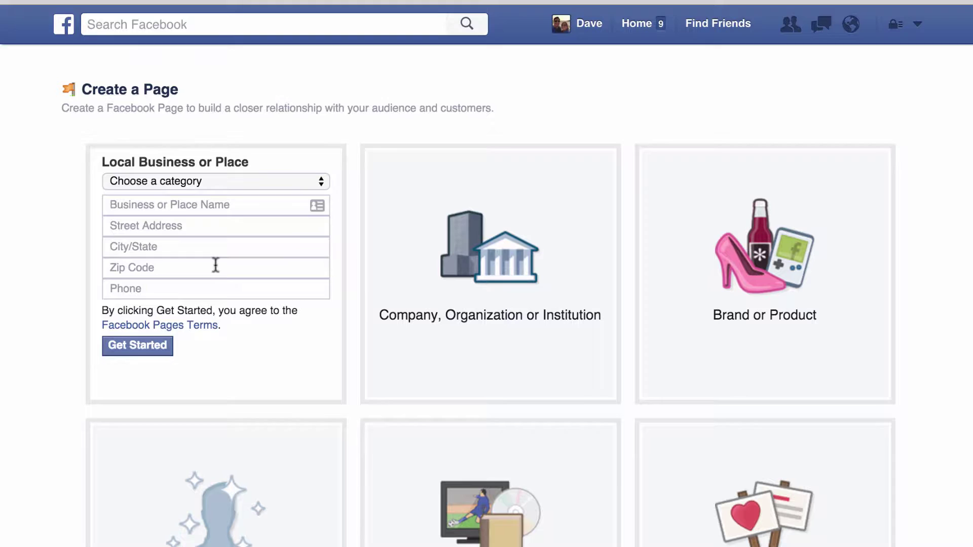
left_click(258, 183)
scroll(219, 322, "down", 5)
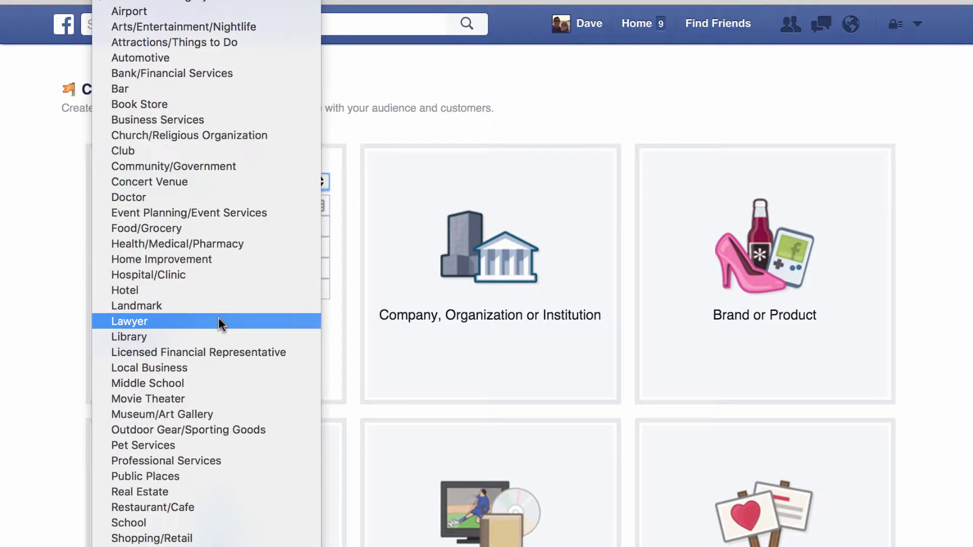
left_click(179, 490)
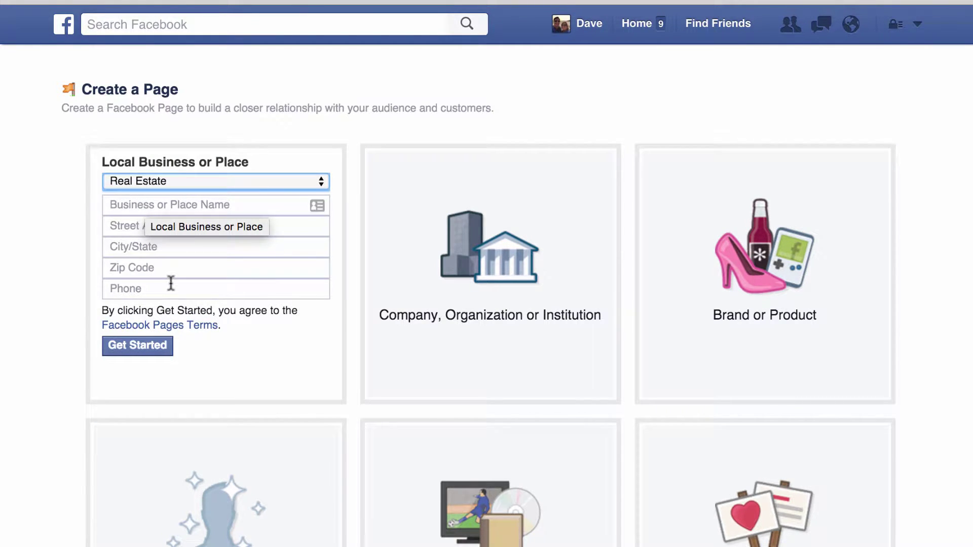
- Name the business Joe The Realtor, fill in its street address, city and state, zip code and phone, and submit the form
left_click(123, 205)
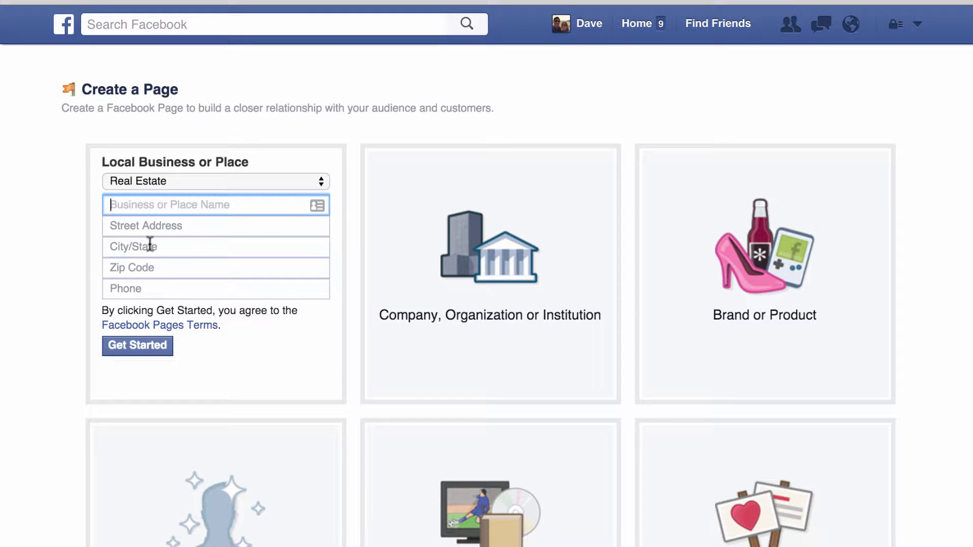
type("Jo")
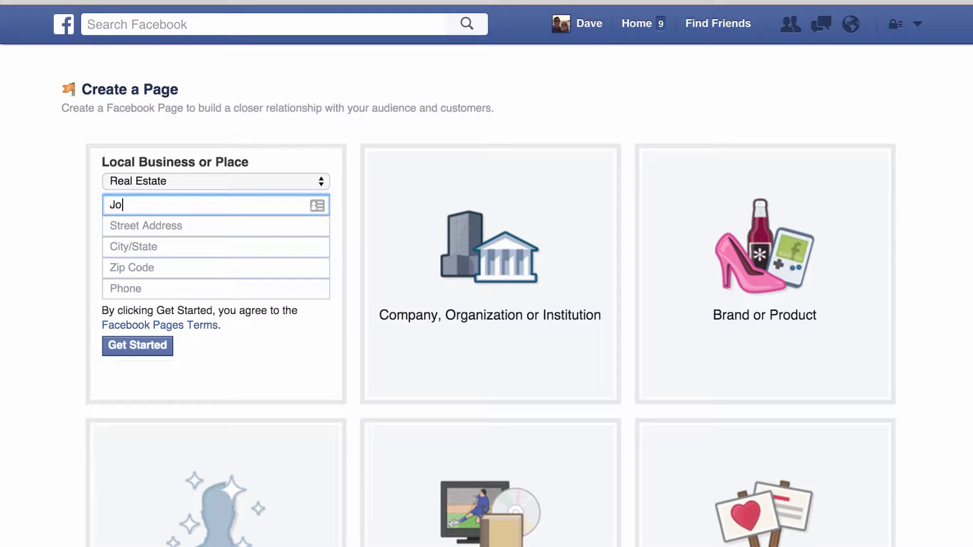
type("e The Realtor")
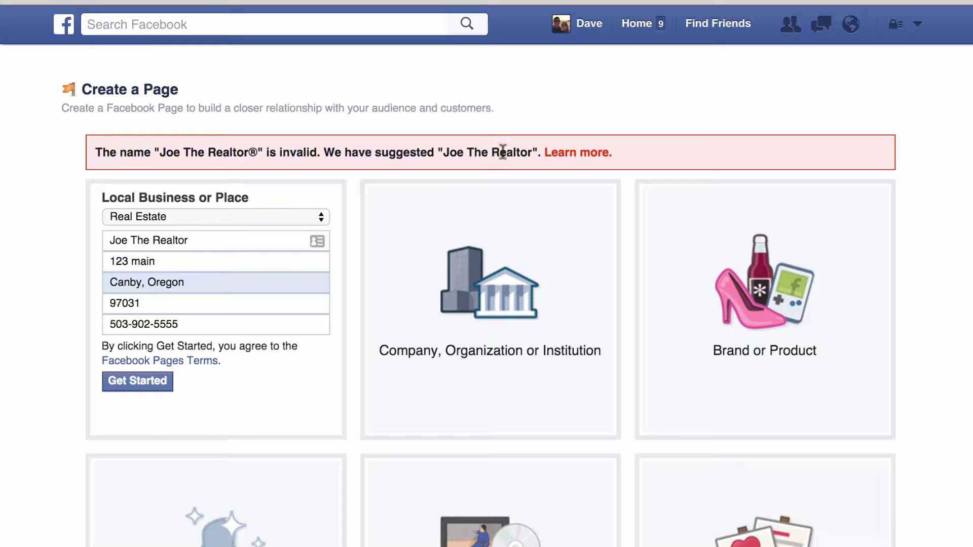
left_click(143, 383)
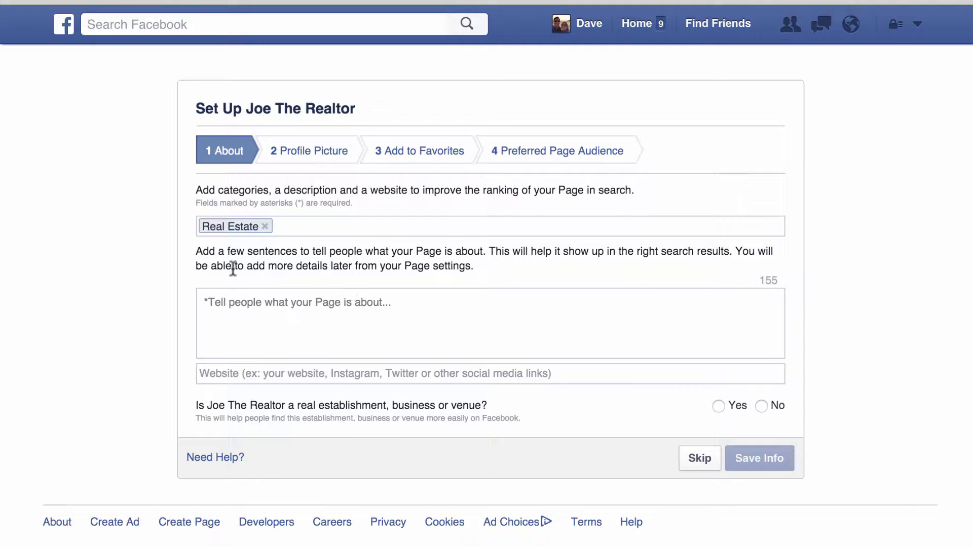
- Describe the page as "I am a great realtor", answer No to being a real establishment, and save the info
left_click(239, 297)
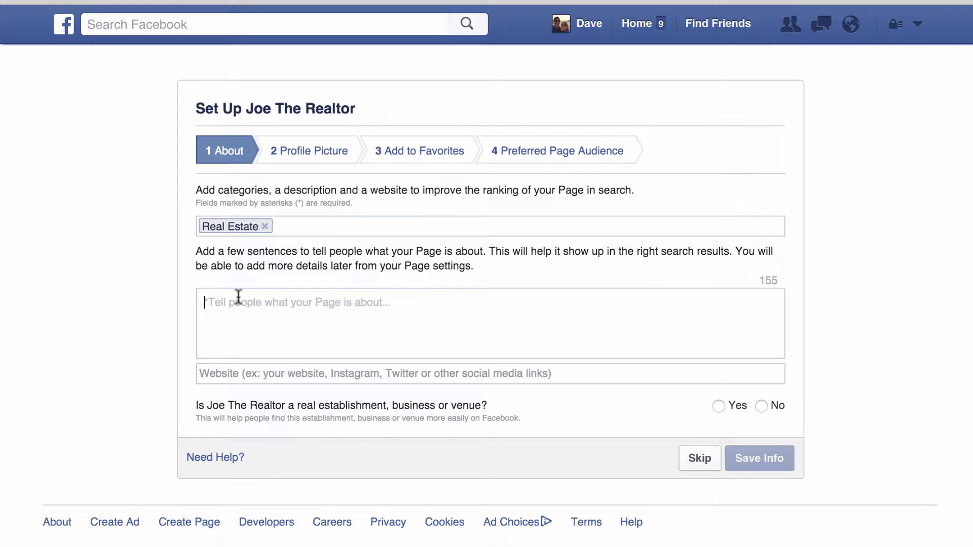
type("I am")
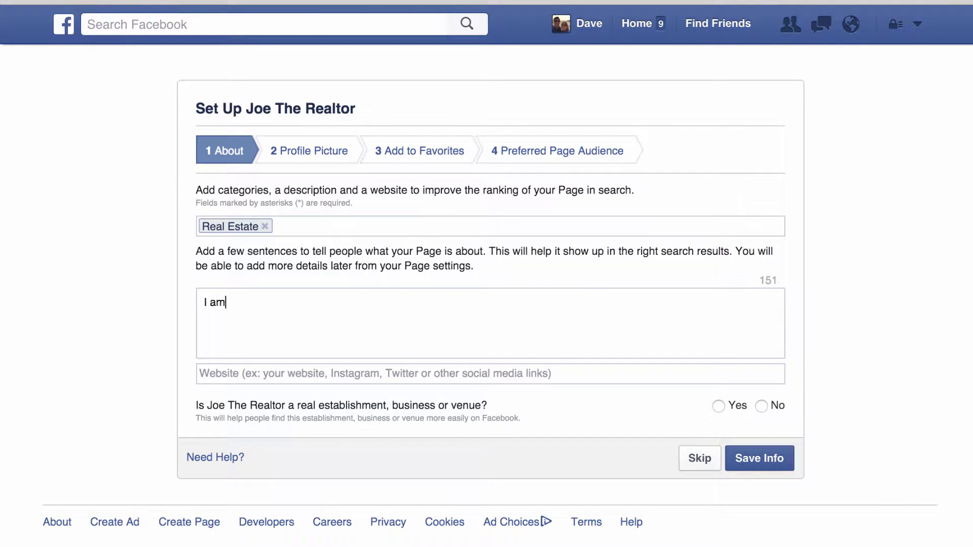
type(" a great realtor")
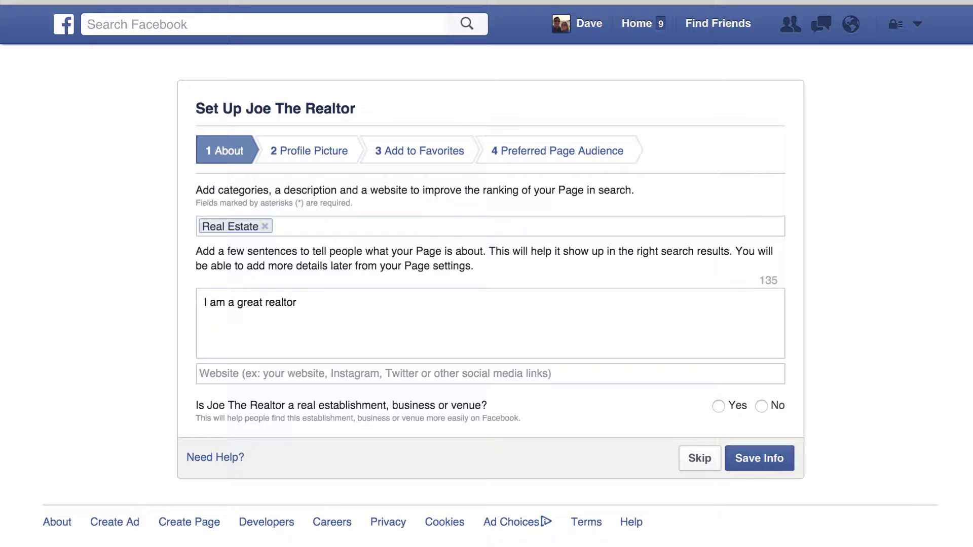
left_click(761, 405)
left_click(741, 454)
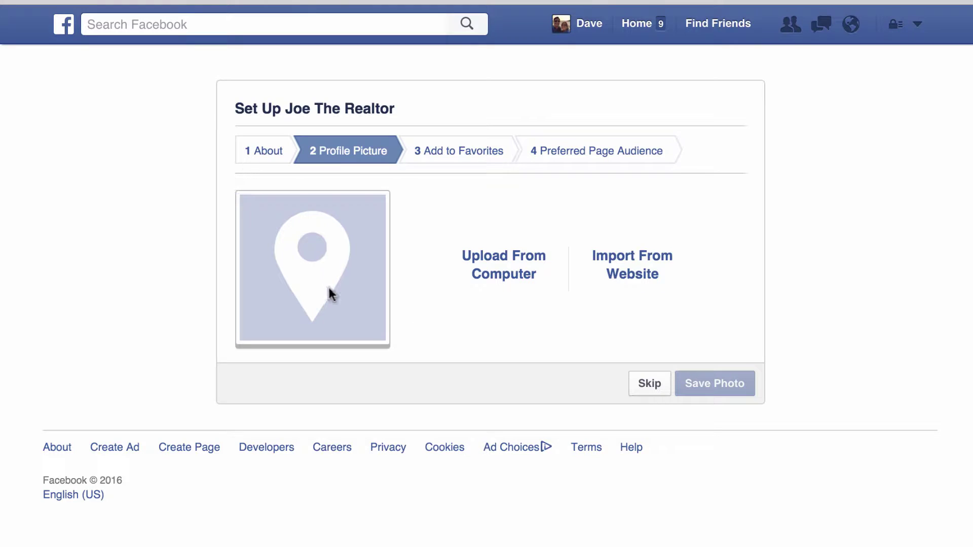
- Finish the page setup without a profile picture, favorites entry or audience choices, and dismiss the introductory tour
left_click(643, 384)
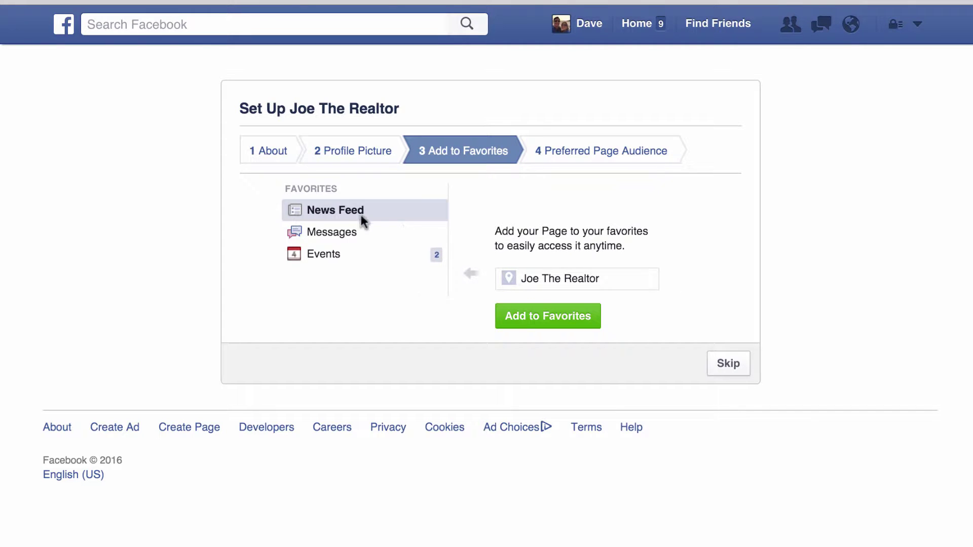
left_click(718, 362)
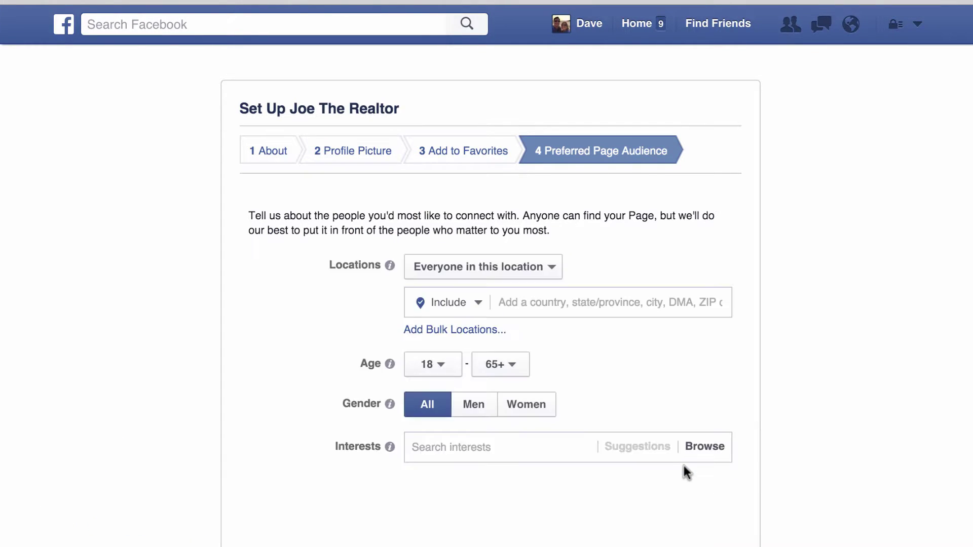
scroll(824, 445, "down", 1)
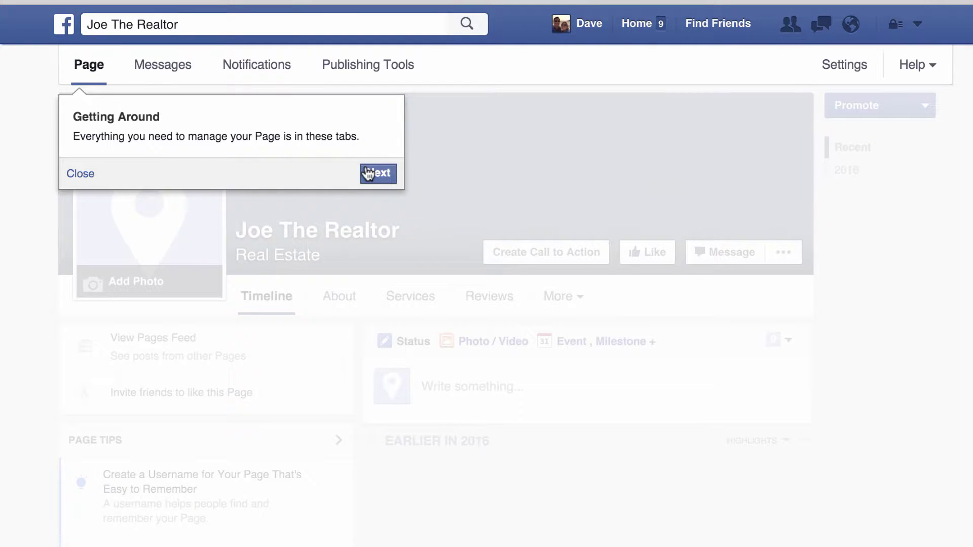
left_click(79, 174)
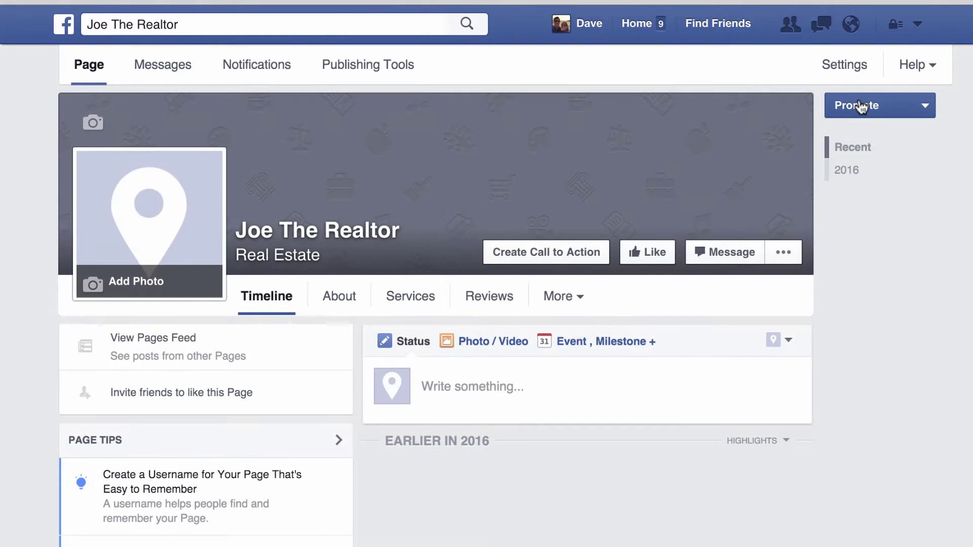
- Open The Real Estate Agent Podcast page from the list of managed pages and go to its post composer
left_click(917, 25)
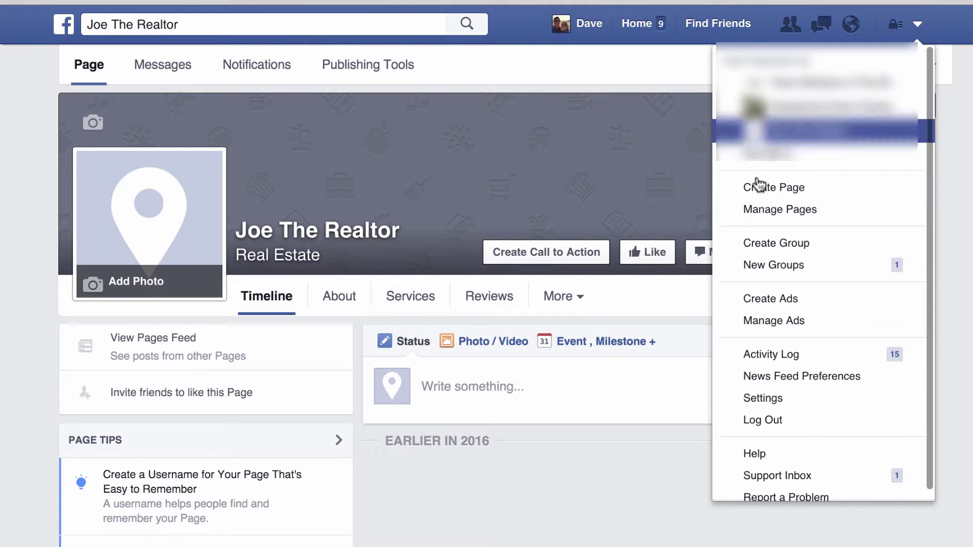
left_click(773, 209)
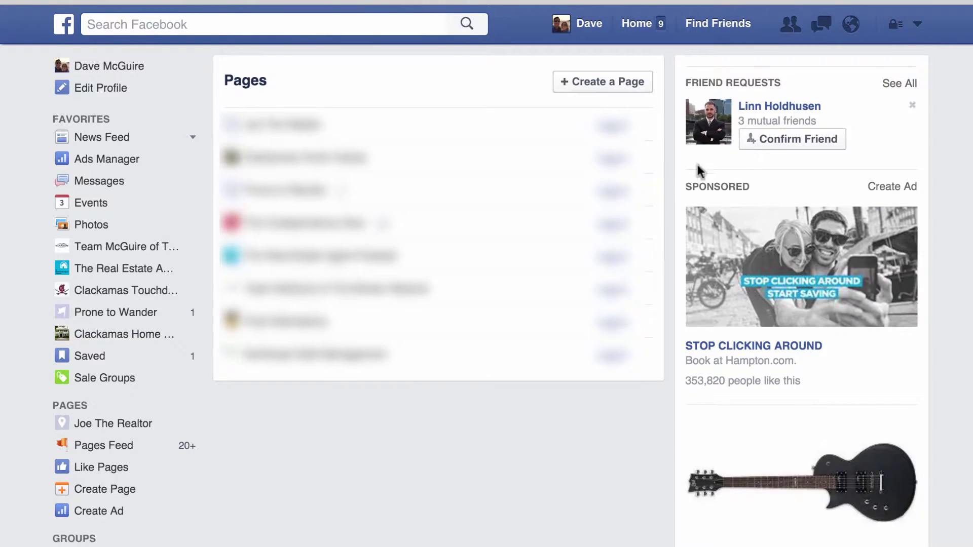
left_click(288, 256)
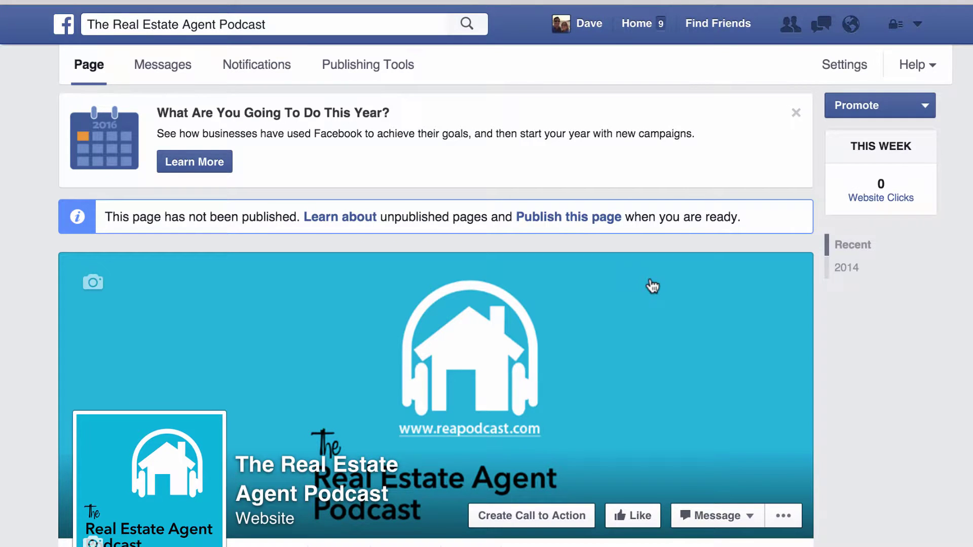
scroll(651, 284, "down", 4)
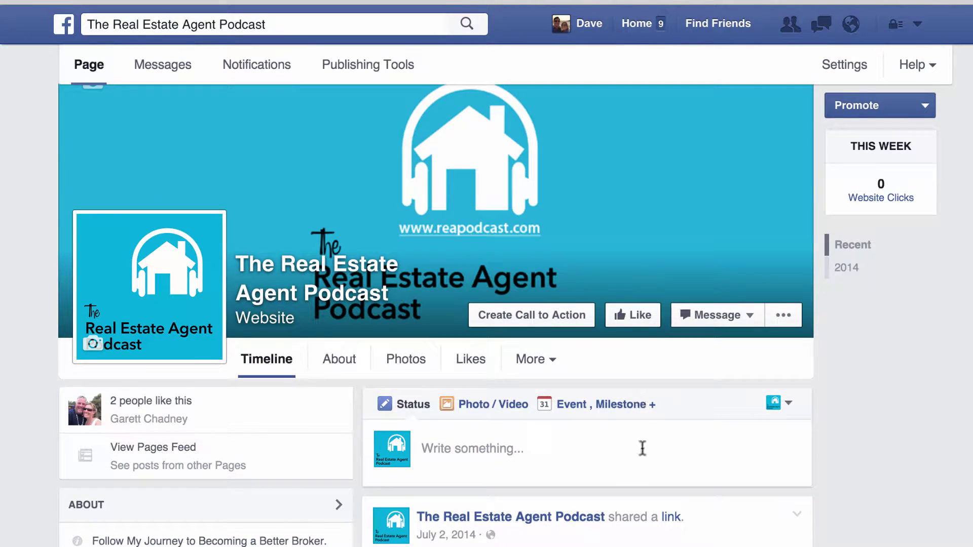
scroll(641, 448, "down", 1)
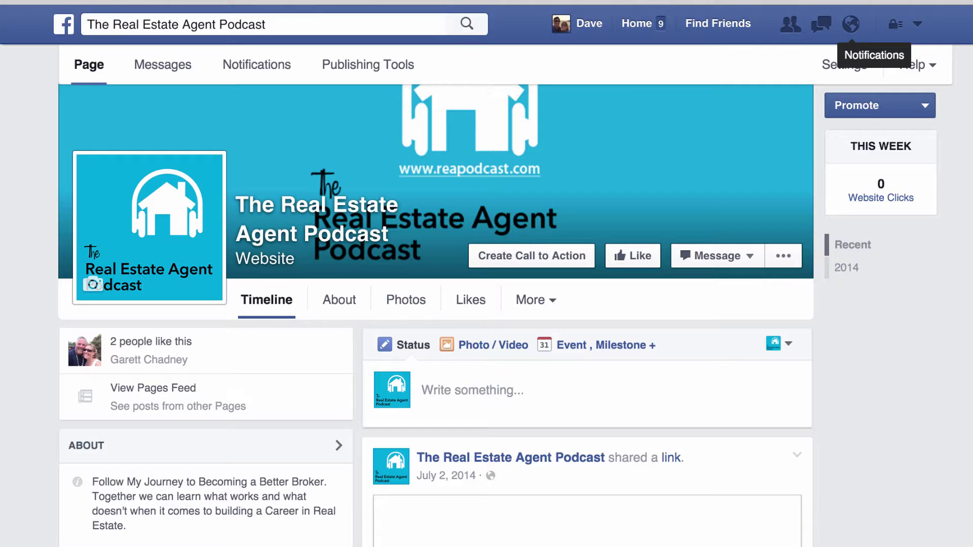
left_click(717, 255)
left_click(881, 64)
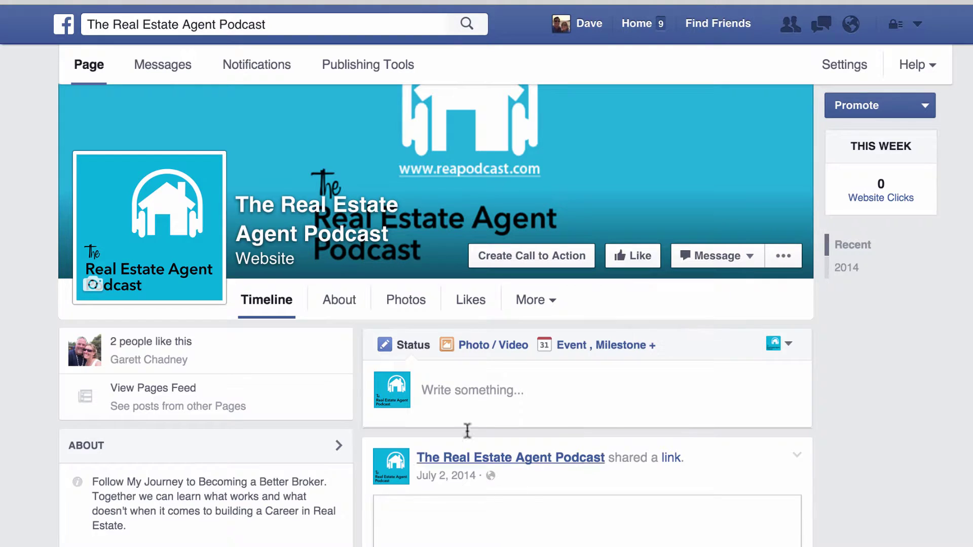
left_click(459, 392)
type("http://reapodcast.com/11/")
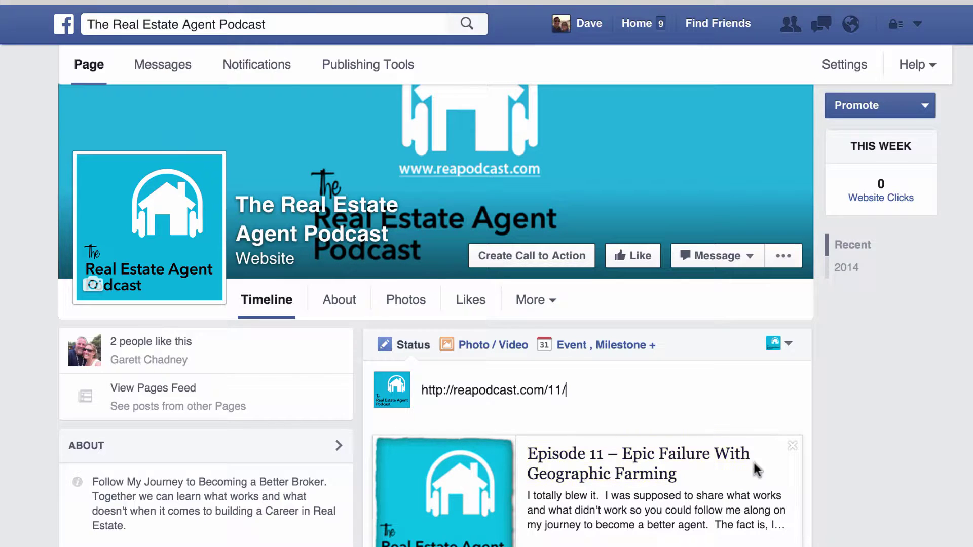
left_click_drag(606, 389, 468, 376)
key("BackSpace")
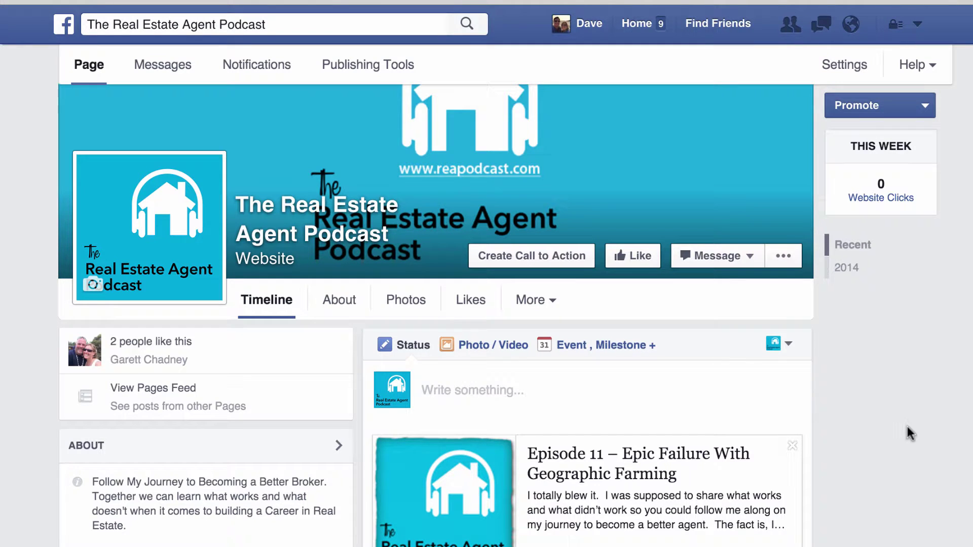
- Schedule the Episode 11 link post for publication on 3/4/2016
scroll(907, 426, "down", 2)
scroll(906, 426, "down", 2)
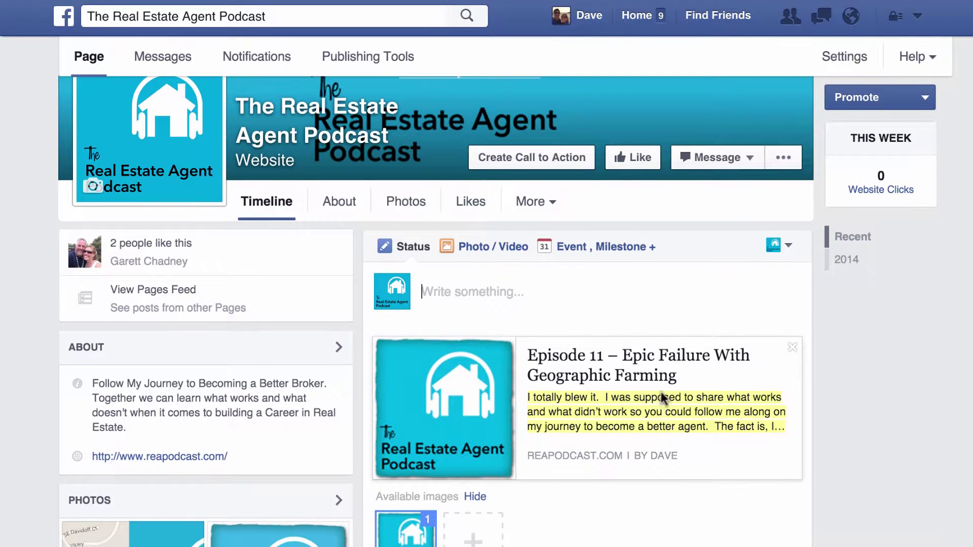
scroll(858, 294, "down", 4)
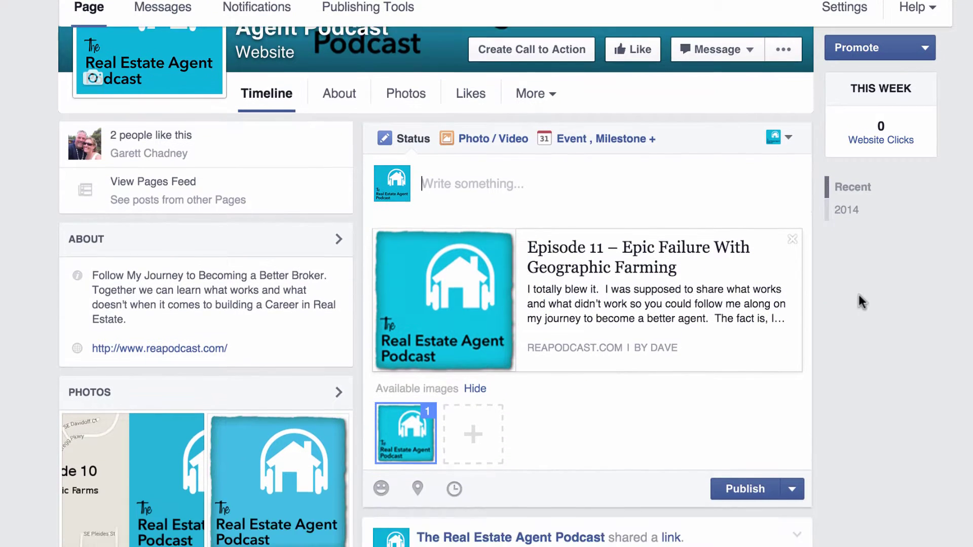
left_click(792, 458)
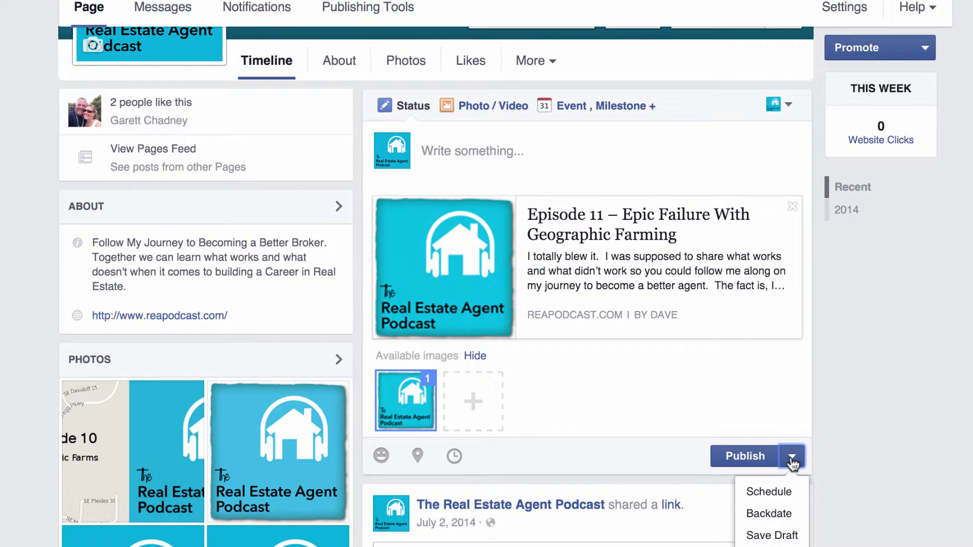
left_click(780, 491)
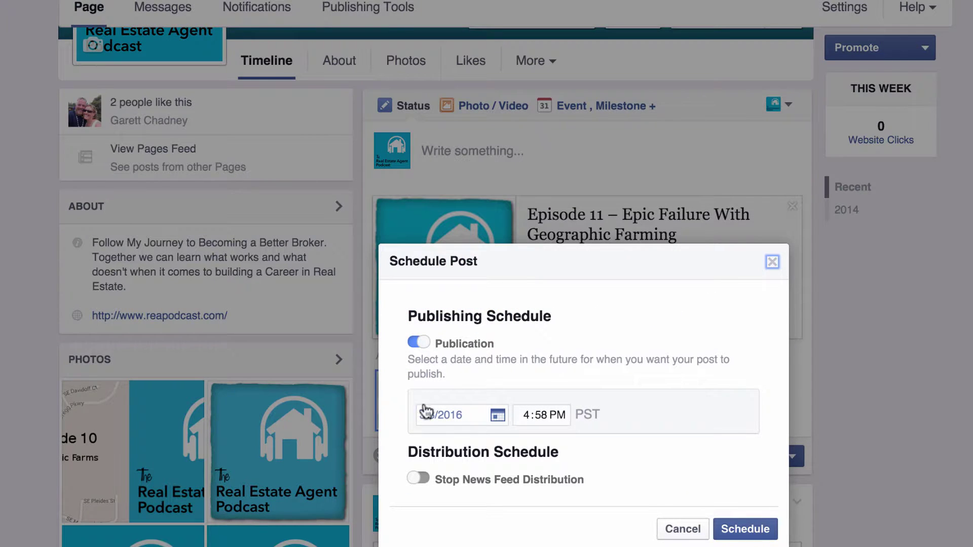
left_click(495, 415)
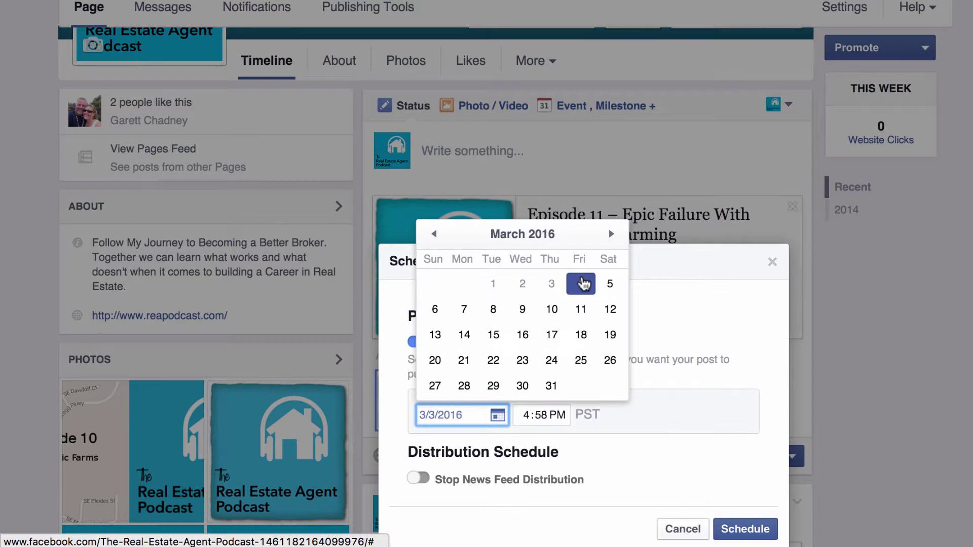
left_click(581, 284)
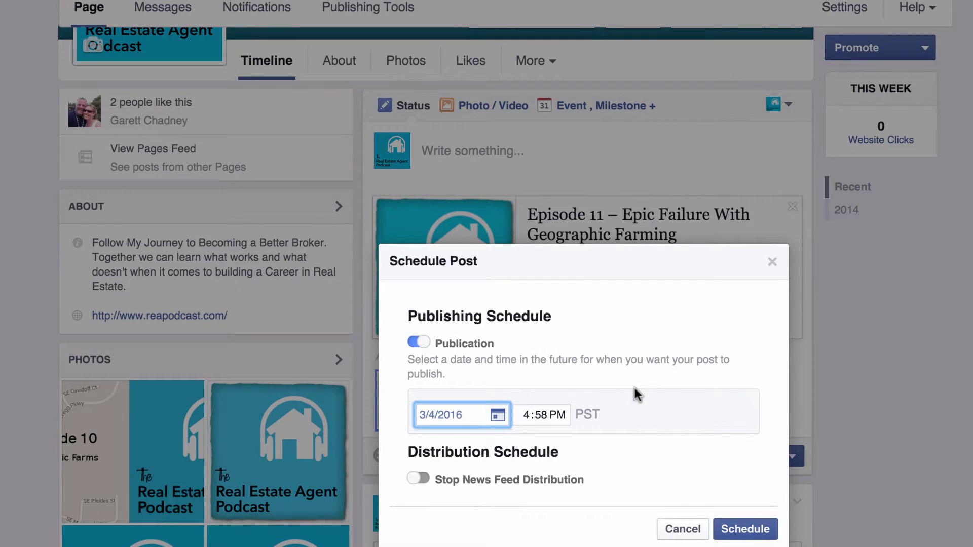
left_click(737, 504)
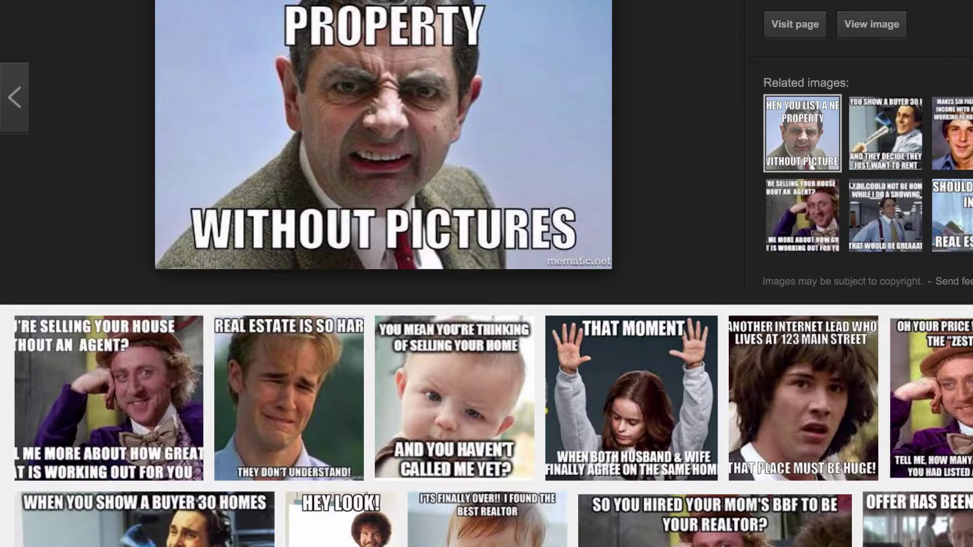
- Enlarge the "That Moment" house-buying meme in the Google image results and browse the other real estate memes
left_click(623, 401)
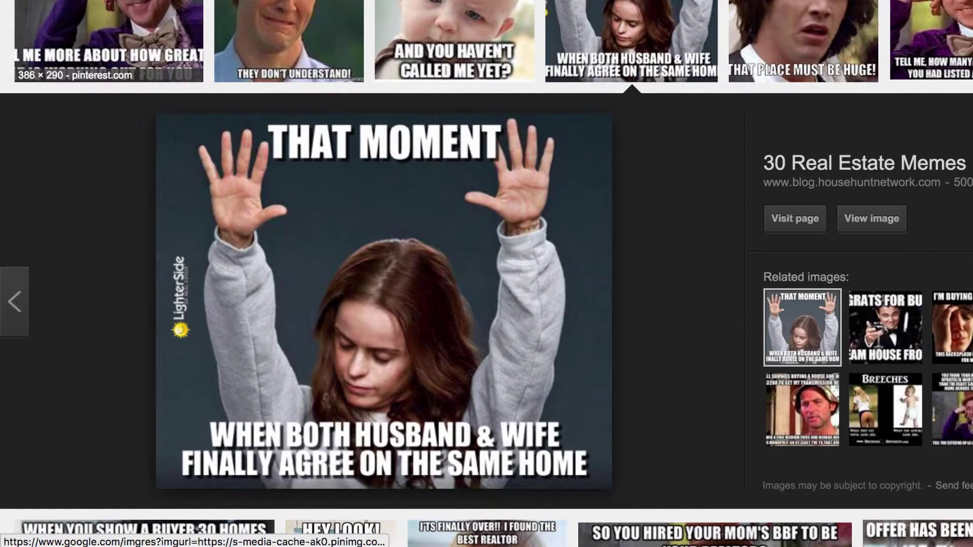
scroll(402, 374, "up", 7)
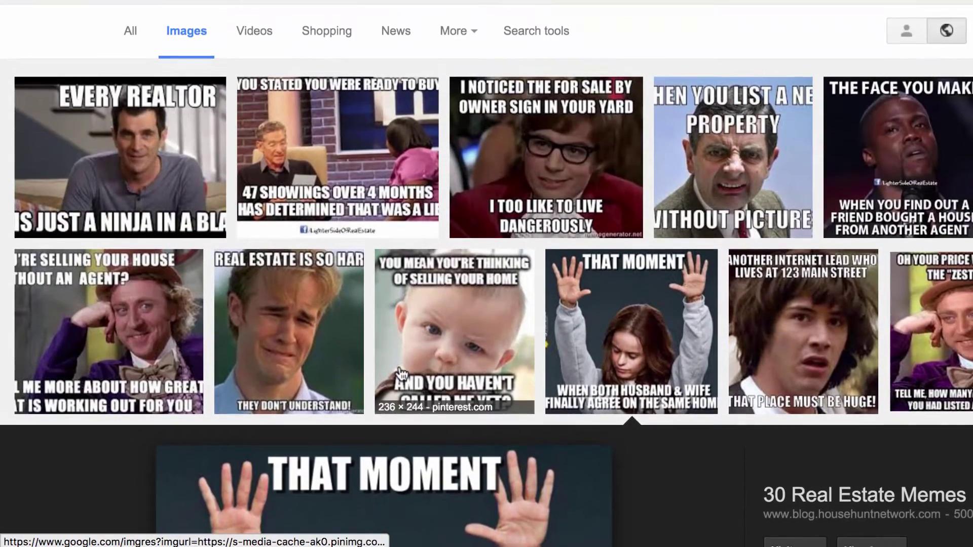
scroll(378, 438, "down", 5)
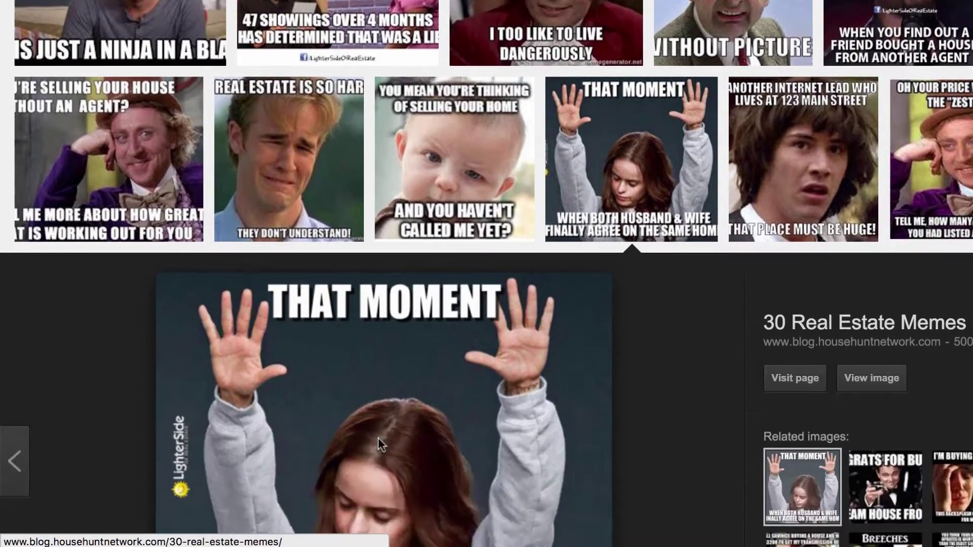
- Copy the enlarged "That Moment" meme image and paste it into a new post on The Real Estate Agent Podcast page
scroll(378, 444, "down", 2)
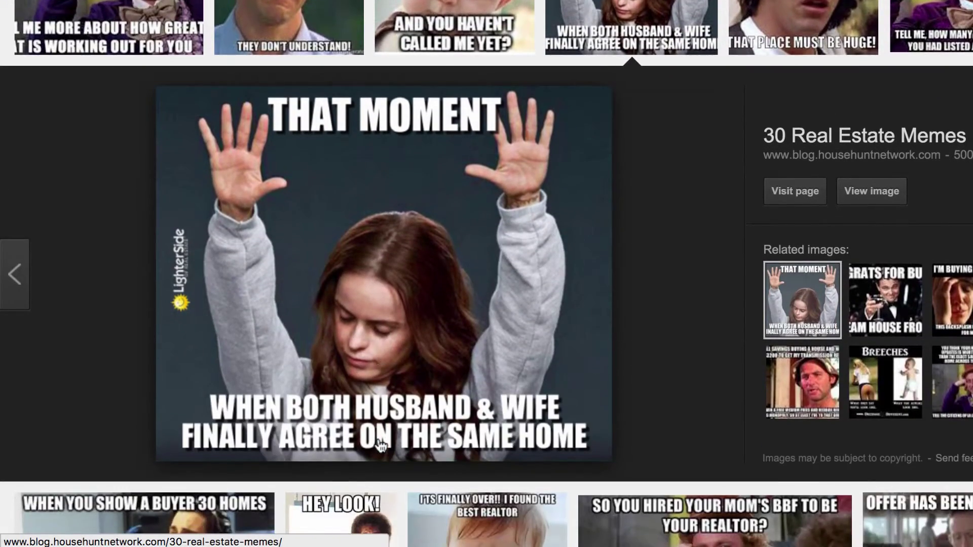
right_click(365, 259)
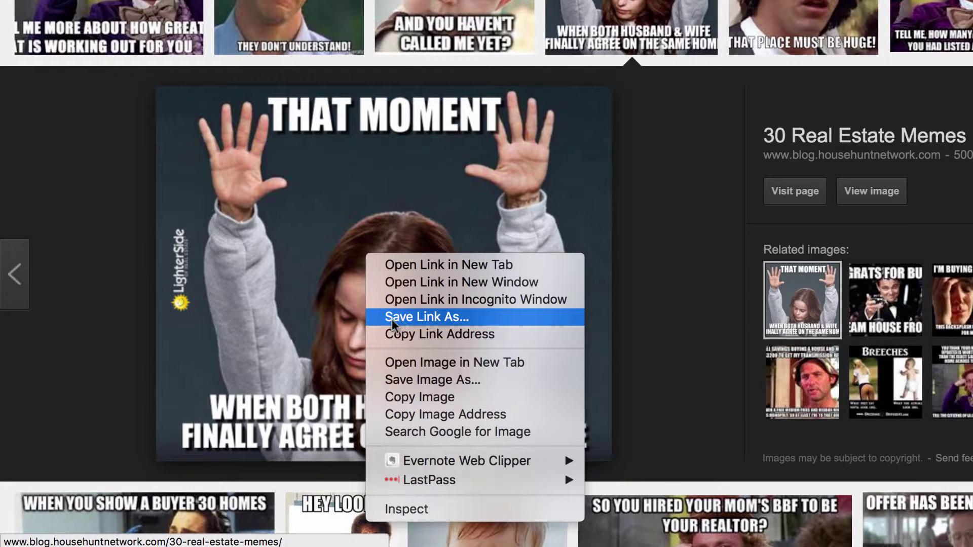
left_click(410, 398)
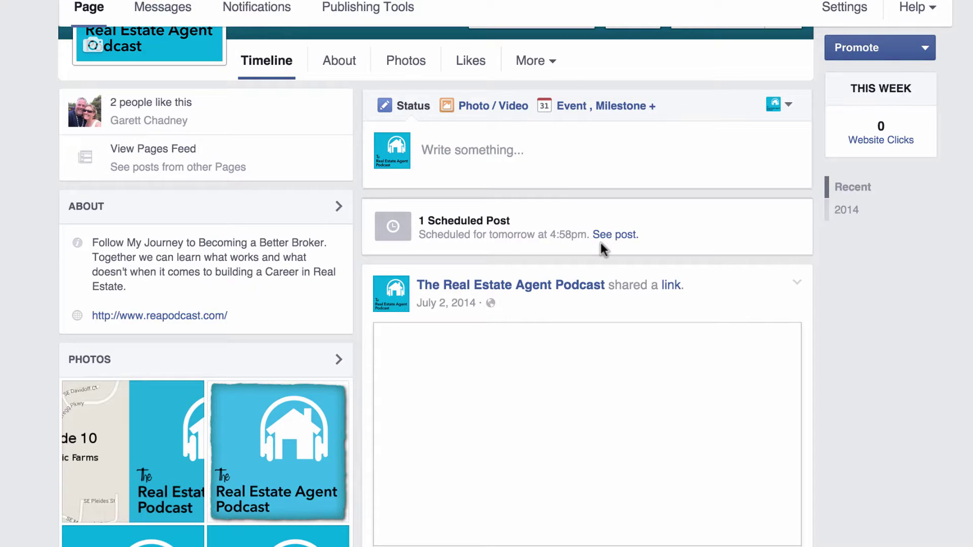
left_click(521, 152)
key("super+v")
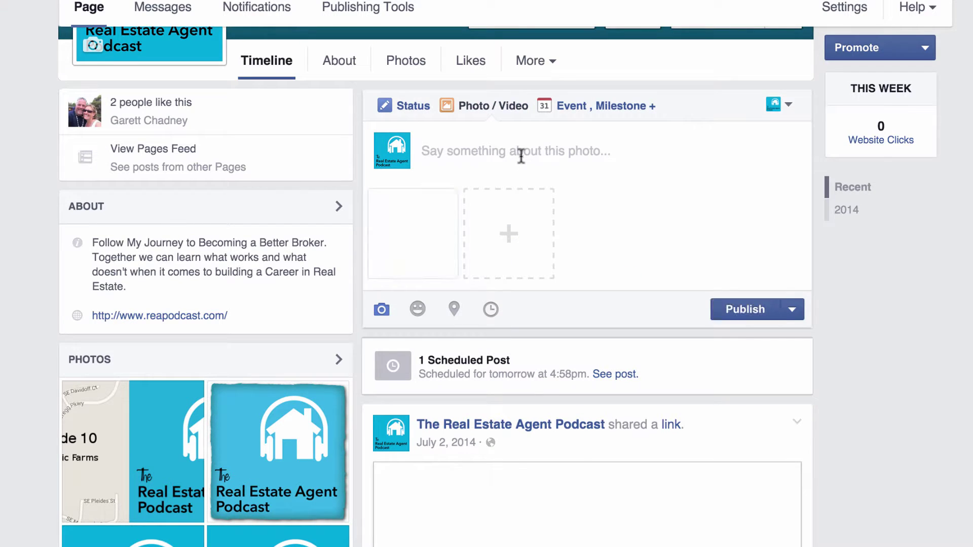
- Schedule the meme photo post for publication on 3/5/2016
left_click(800, 318)
left_click(770, 346)
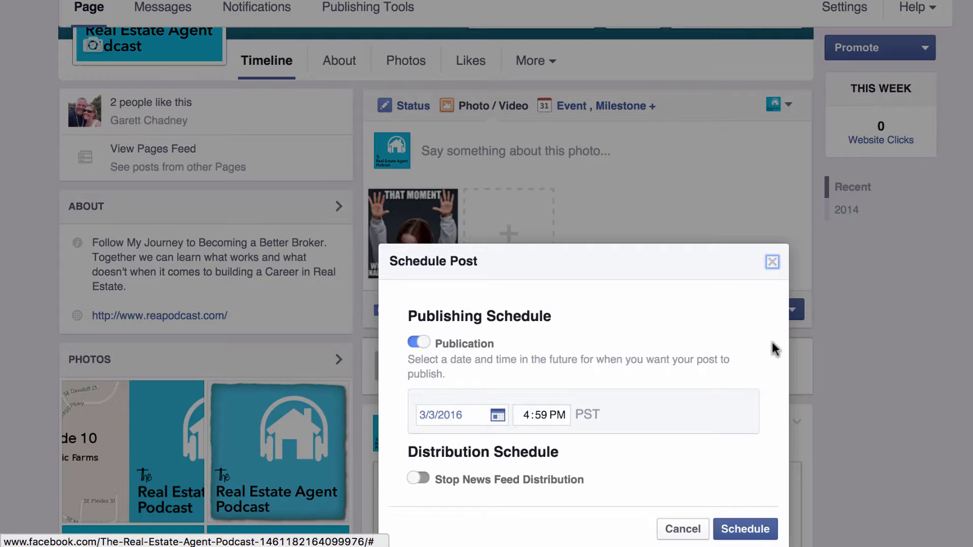
left_click(498, 419)
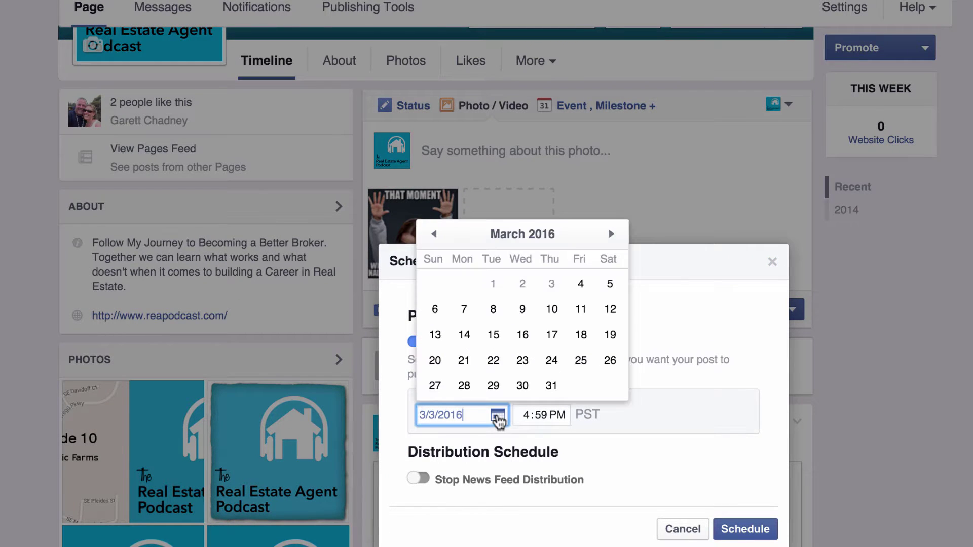
left_click(606, 284)
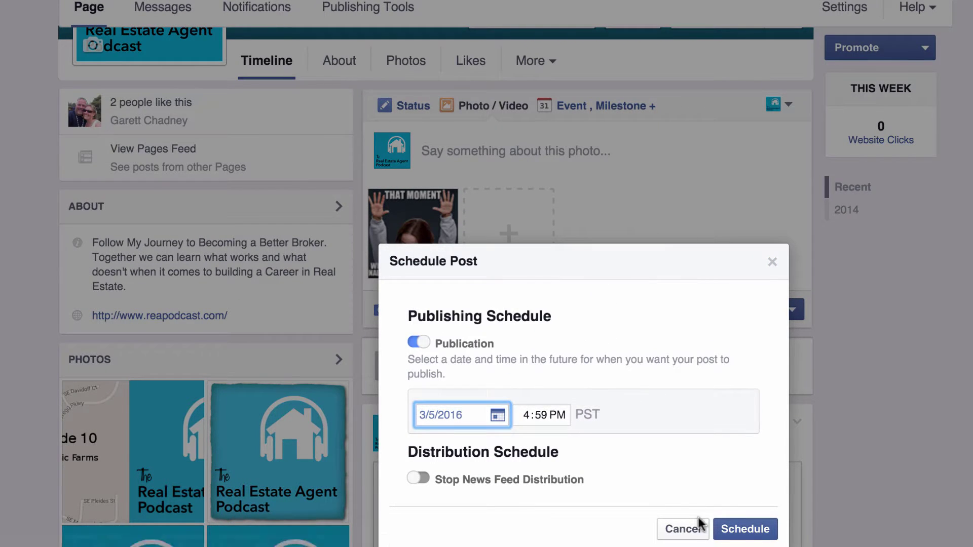
left_click(734, 529)
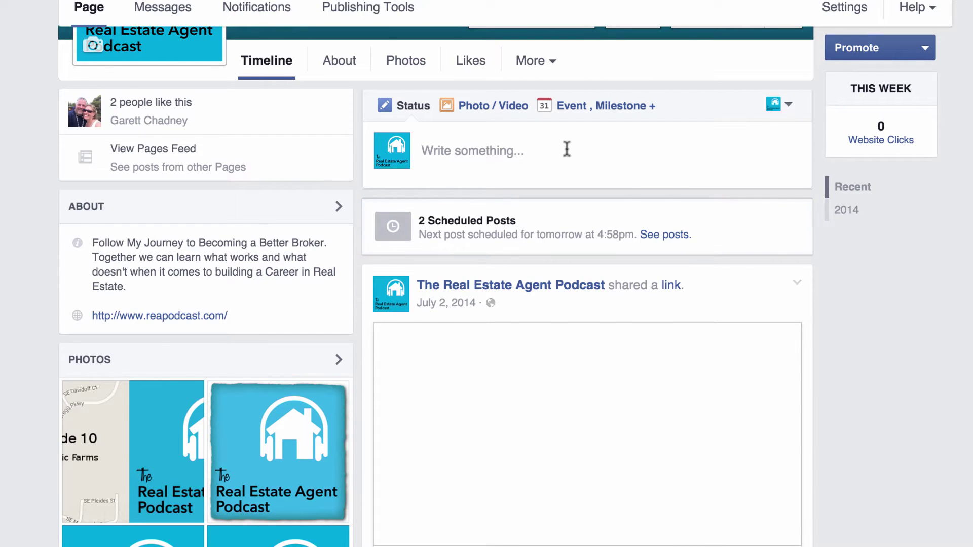
- Attach the copied oregonlive.com housing bill article to a new status post and remove the URL text from the message
left_click(567, 149)
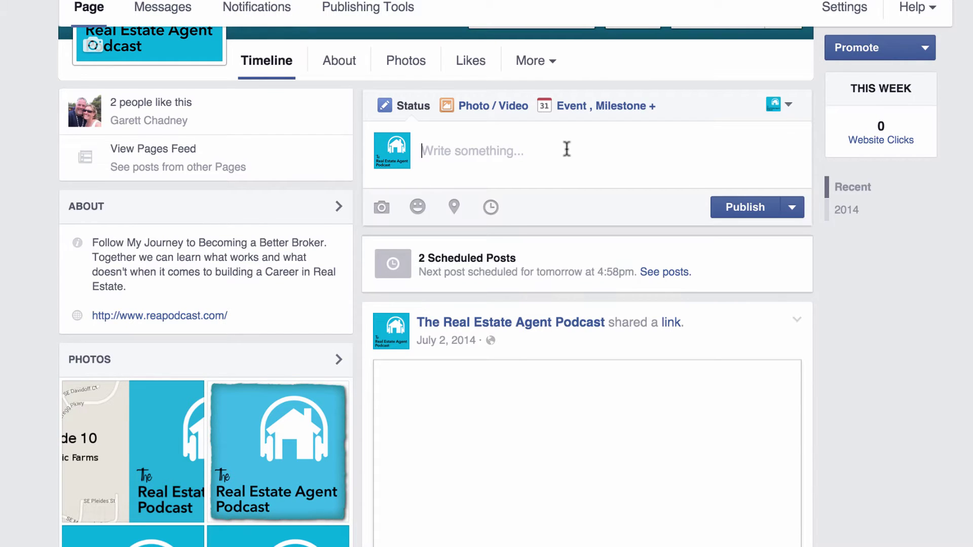
key("ctrl+v")
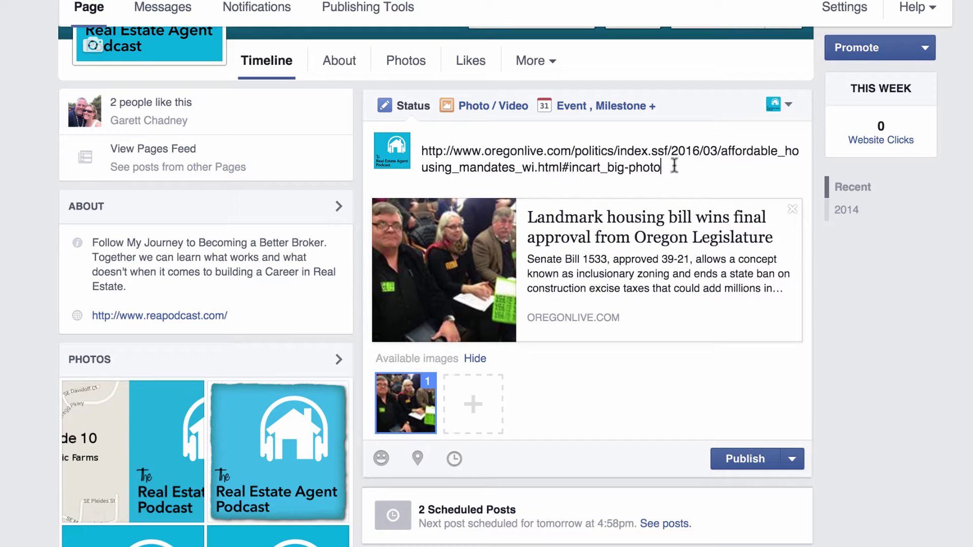
left_click_drag(674, 167, 494, 131)
key("BackSpace")
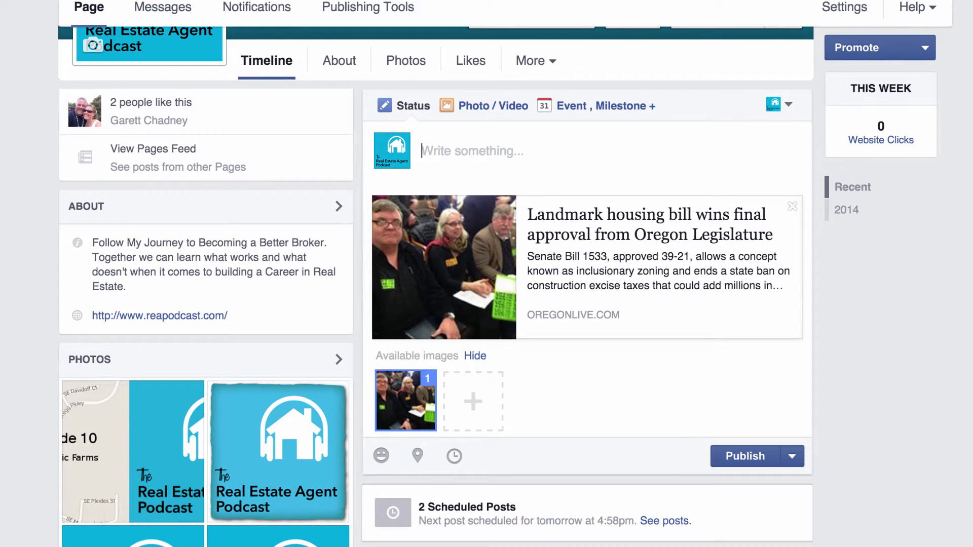
- Schedule the housing bill link post for publication on 3/6/2016, with the hour set to 2 PM
left_click(789, 457)
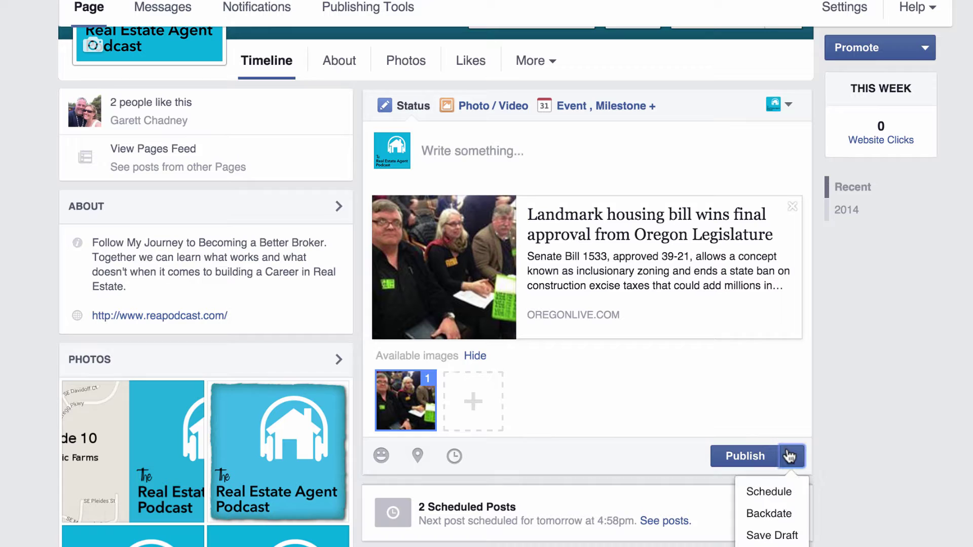
left_click(778, 491)
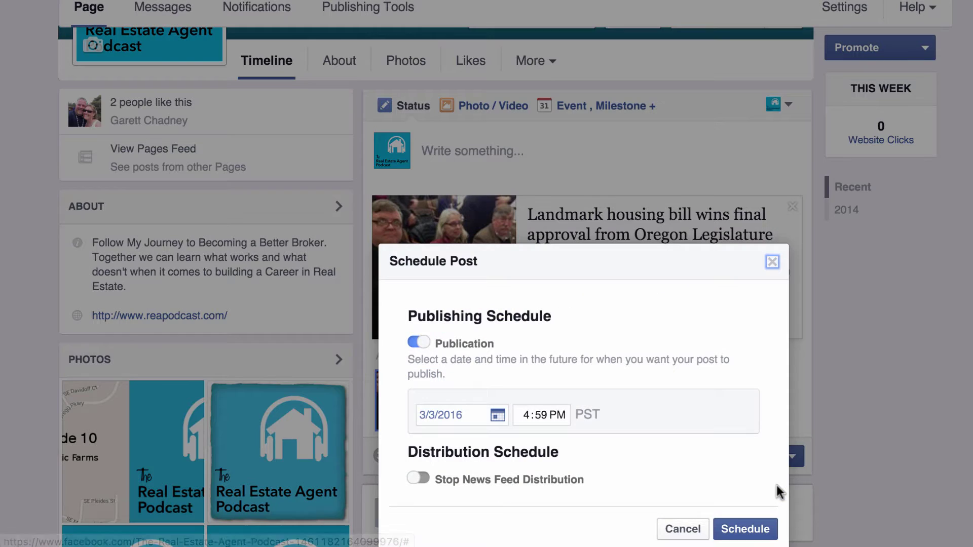
left_click(497, 417)
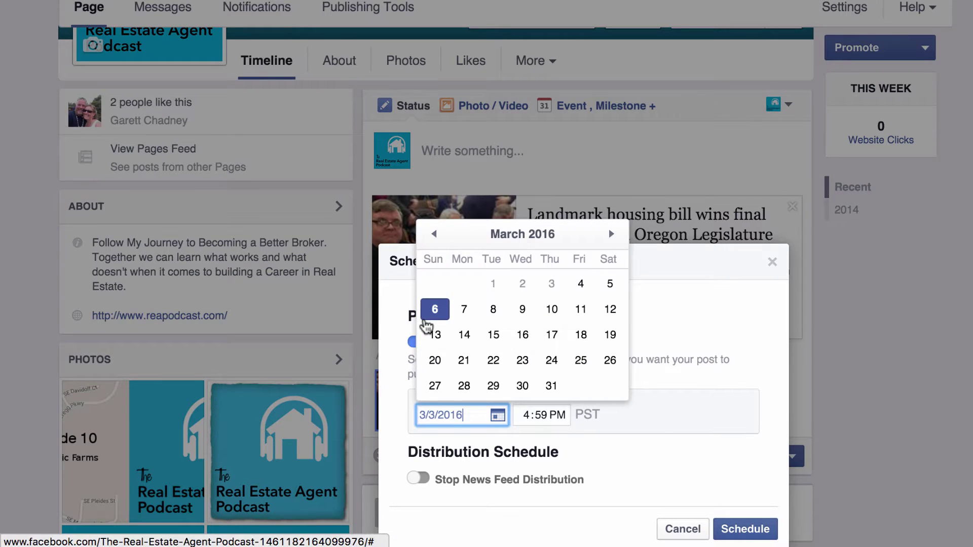
left_click(435, 309)
left_click(522, 418)
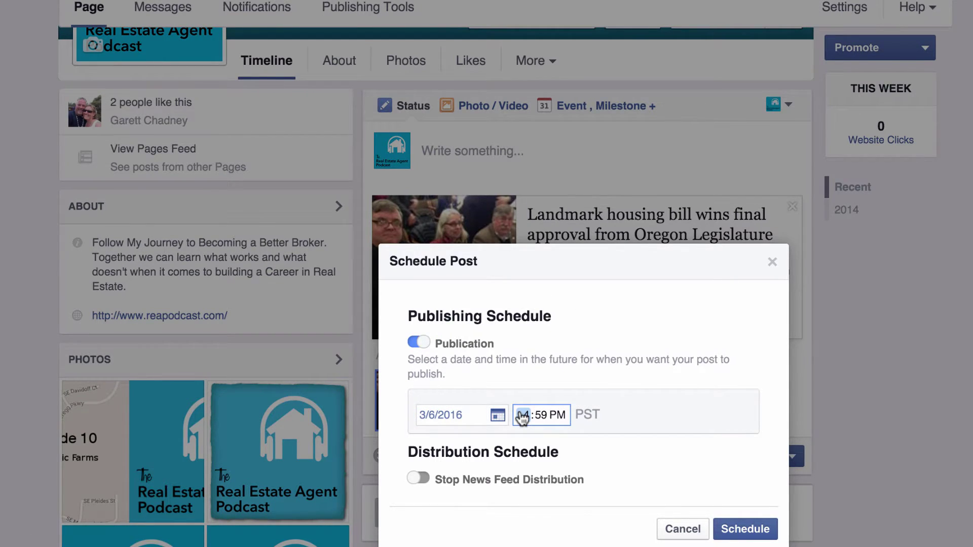
type("2")
left_click(730, 529)
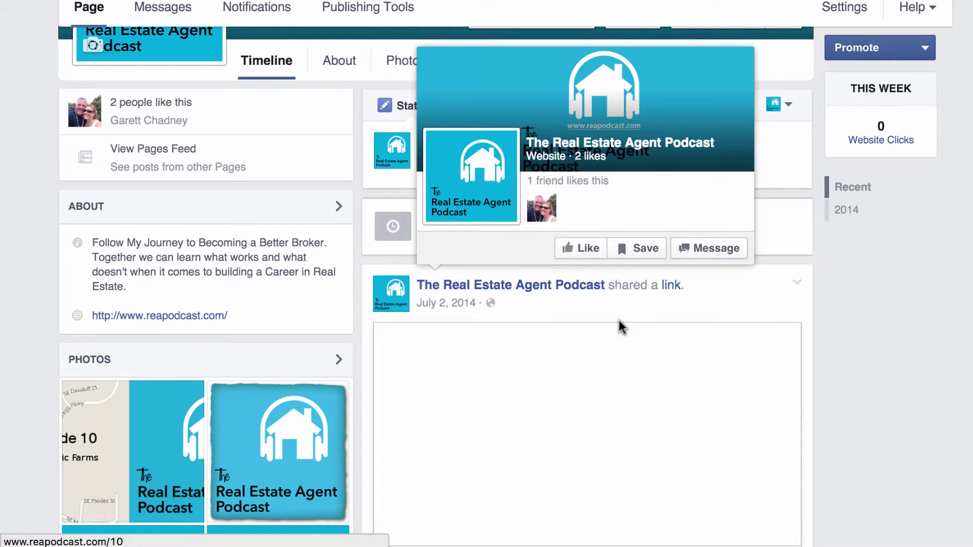
- Examine the full list of post options on the page's Episode 9 post from May 30, 2014
scroll(879, 371, "down", 8)
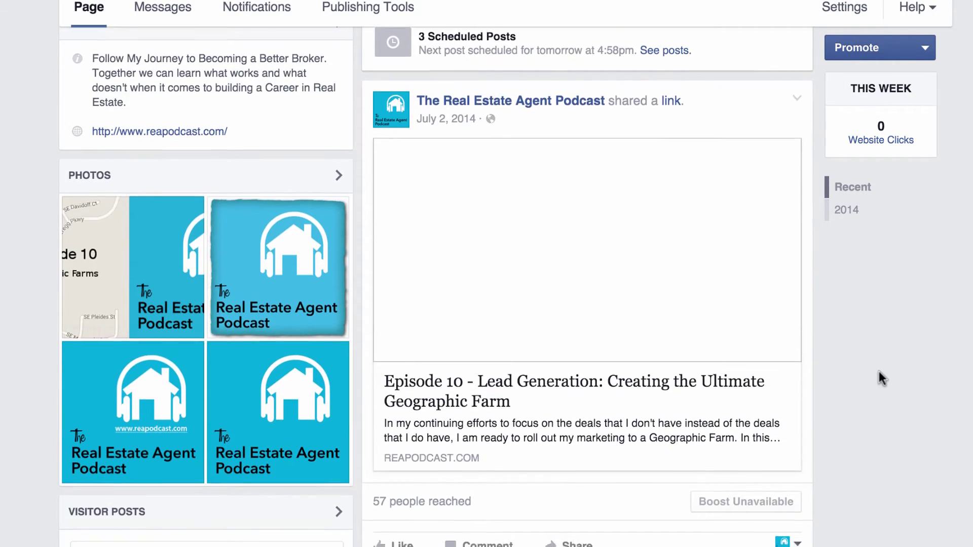
scroll(879, 371, "down", 1)
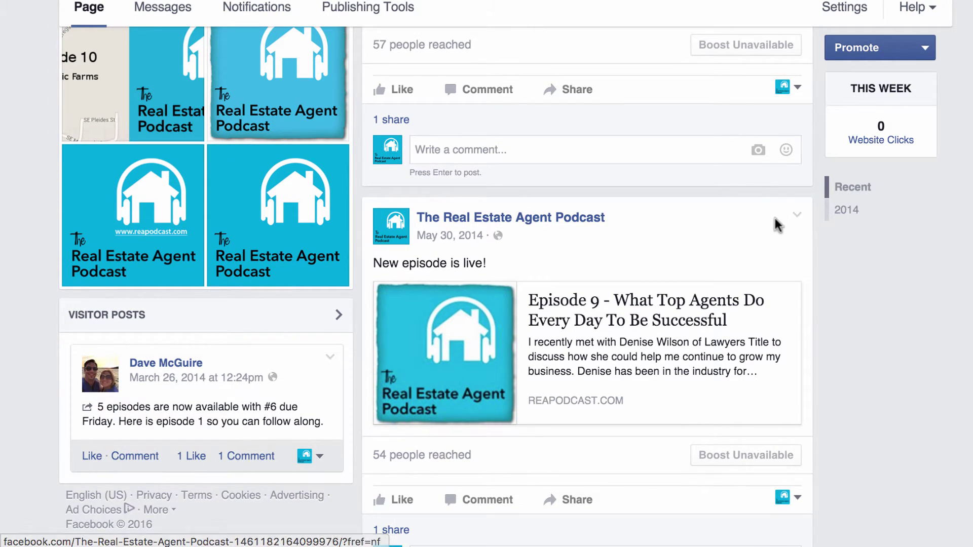
left_click(795, 218)
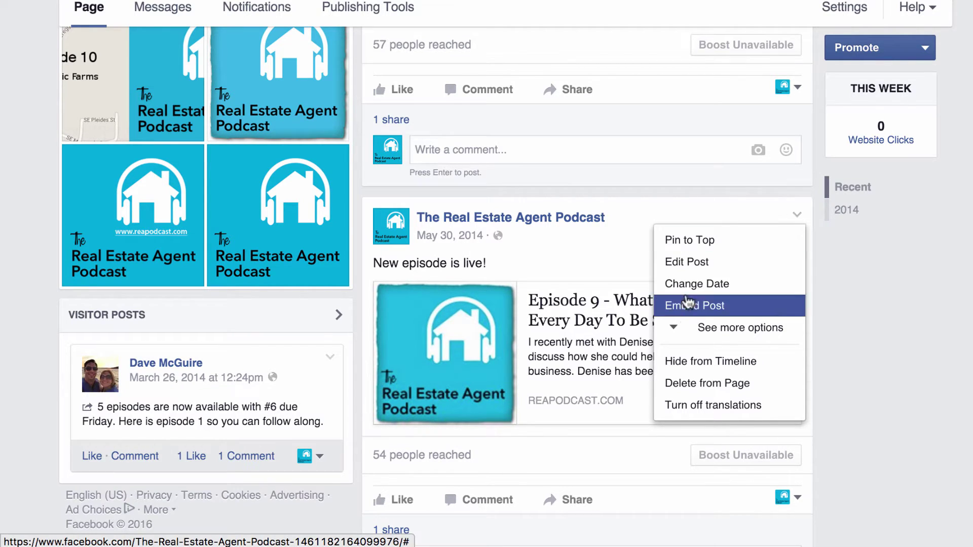
left_click(693, 329)
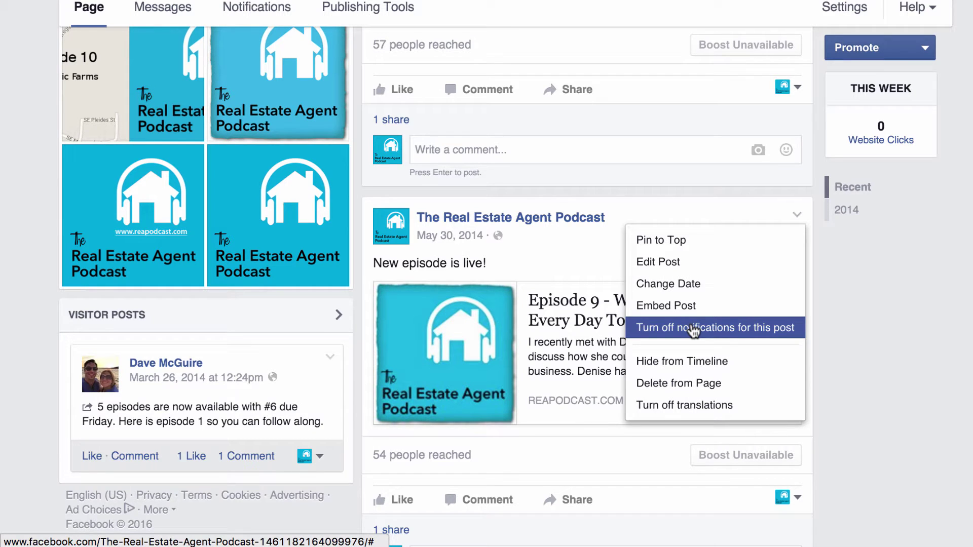
scroll(862, 321, "up", 2)
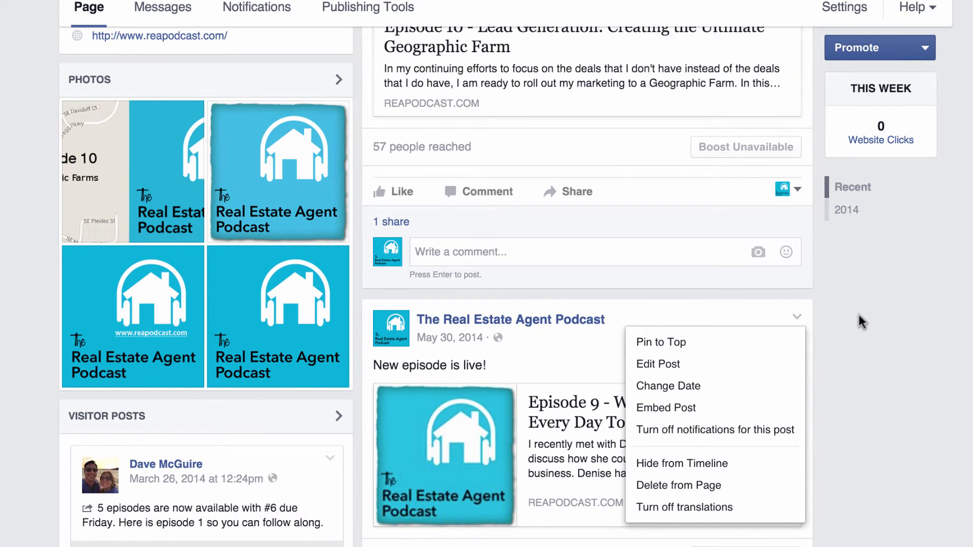
scroll(858, 315, "up", 2)
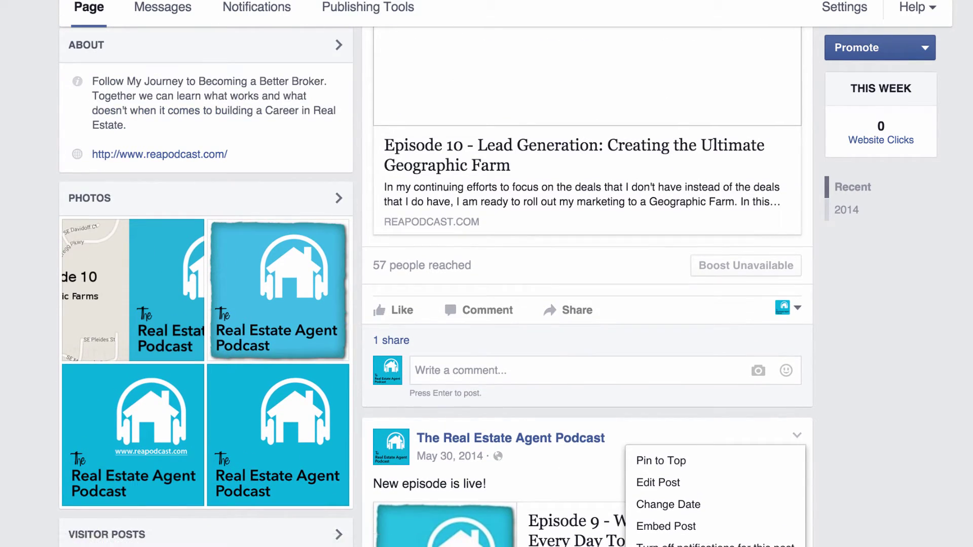
- Search Facebook for "micr" and open the Microsoft company page
left_click(284, 1)
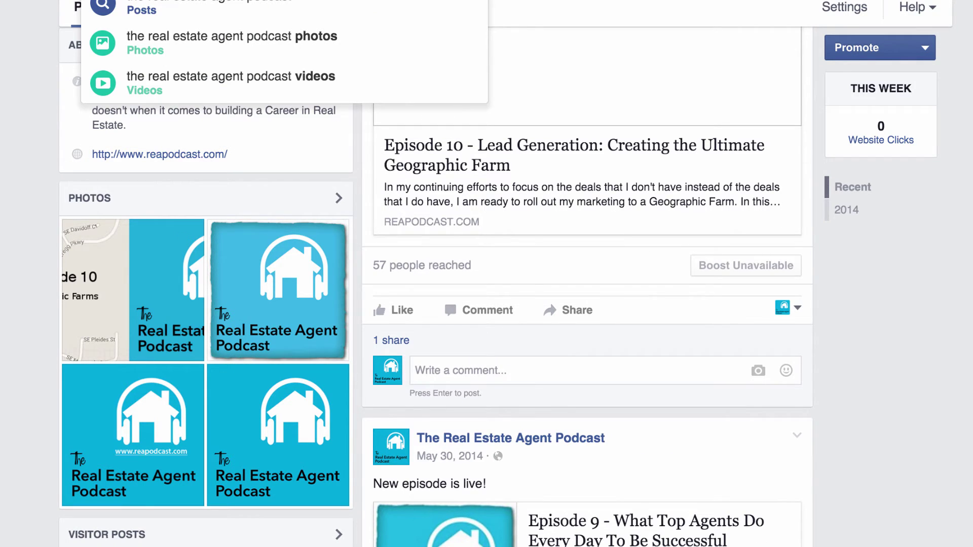
type("micr")
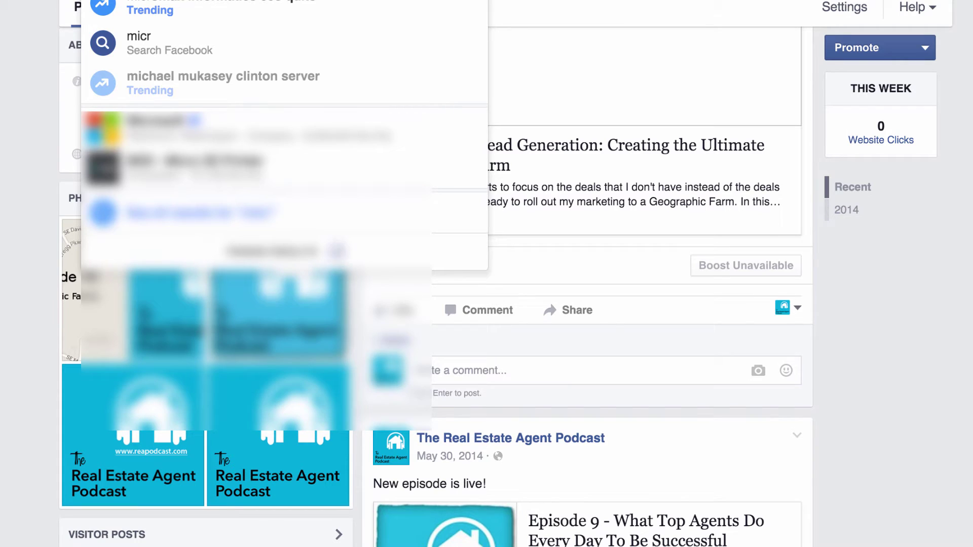
left_click(150, 172)
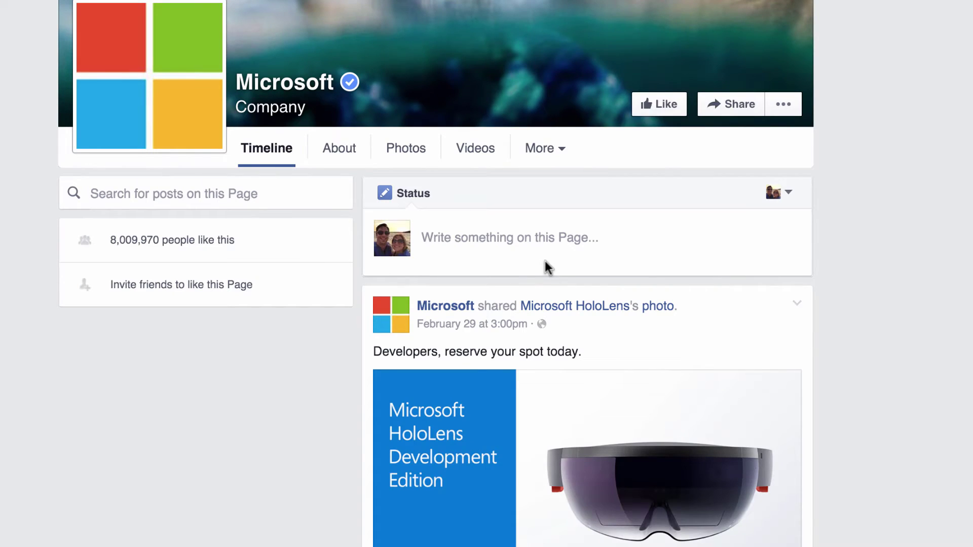
- Save the link of Microsoft's February 29 HoloLens post and close the account menu
left_click(797, 306)
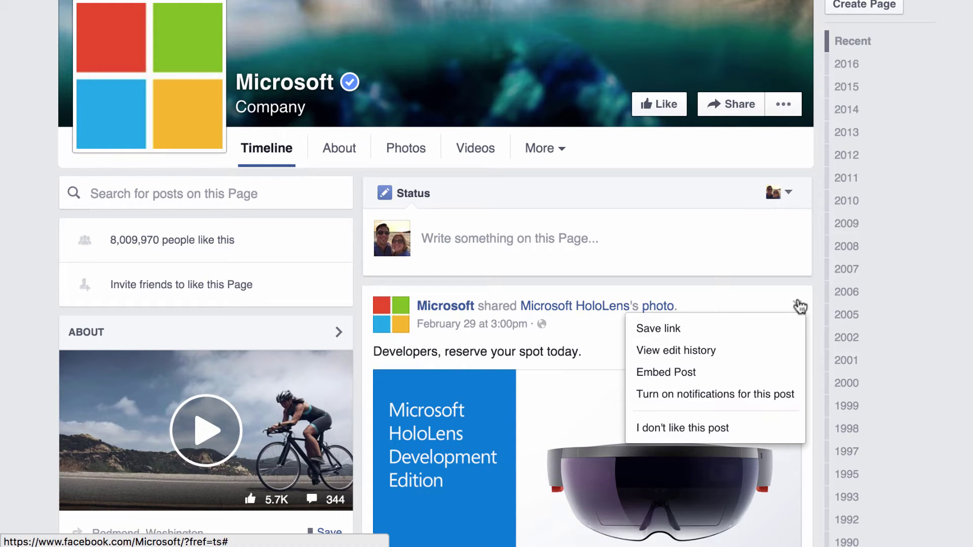
left_click(661, 330)
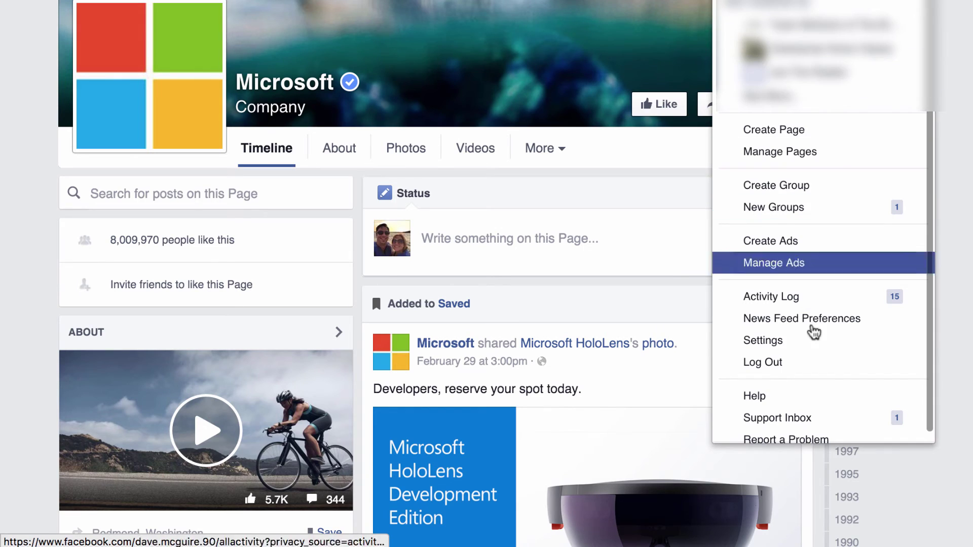
scroll(815, 339, "down", 1)
left_click(945, 189)
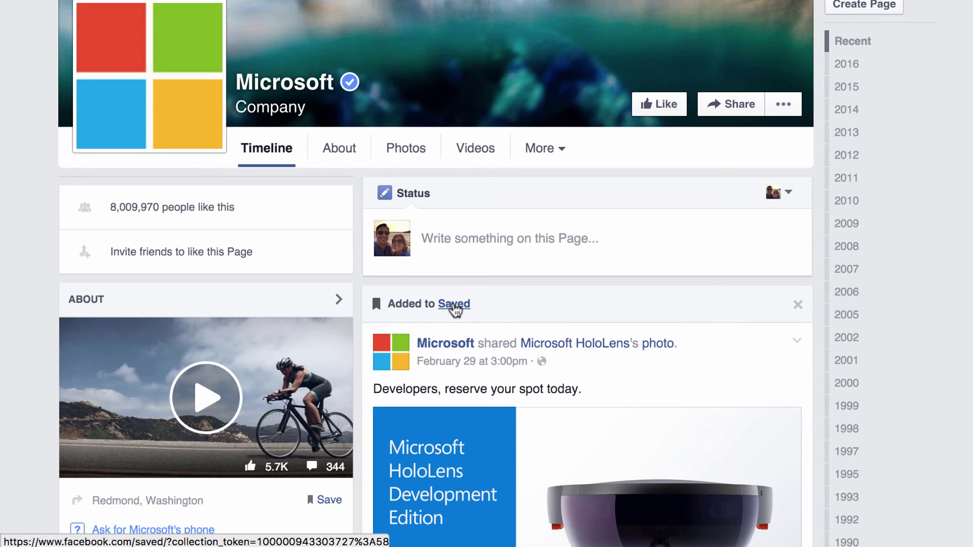
- Open the Saved collection from the HoloLens post and look through the saved items
left_click(454, 304)
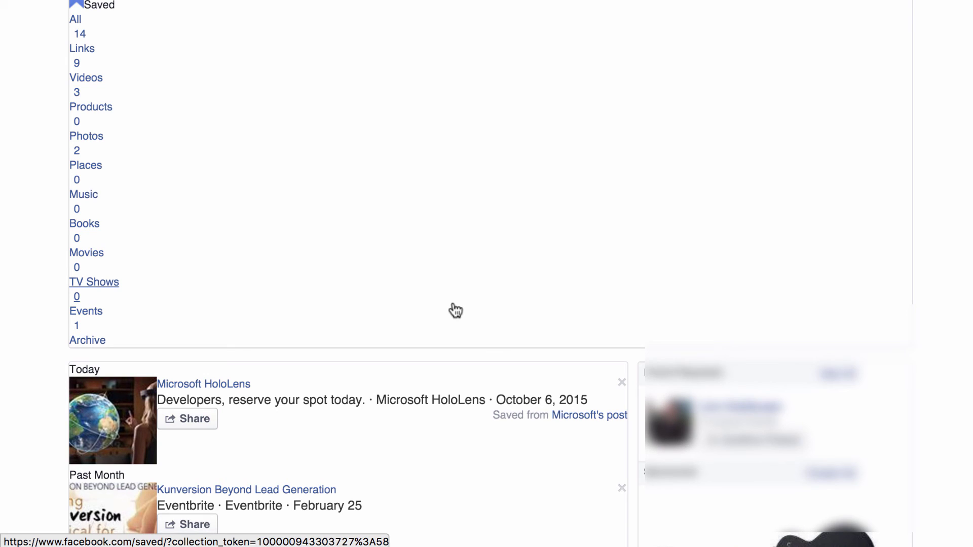
scroll(368, 204, "down", 2)
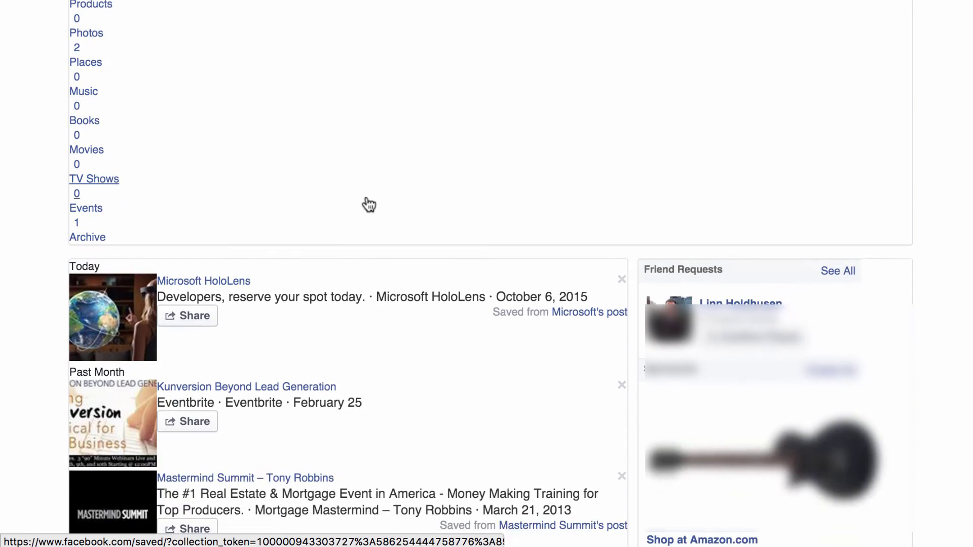
scroll(368, 205, "up", 2)
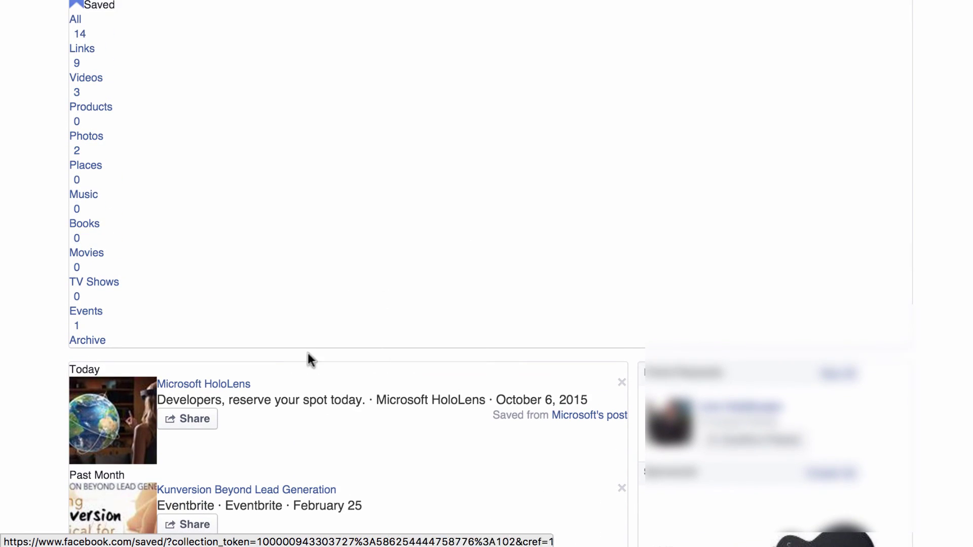